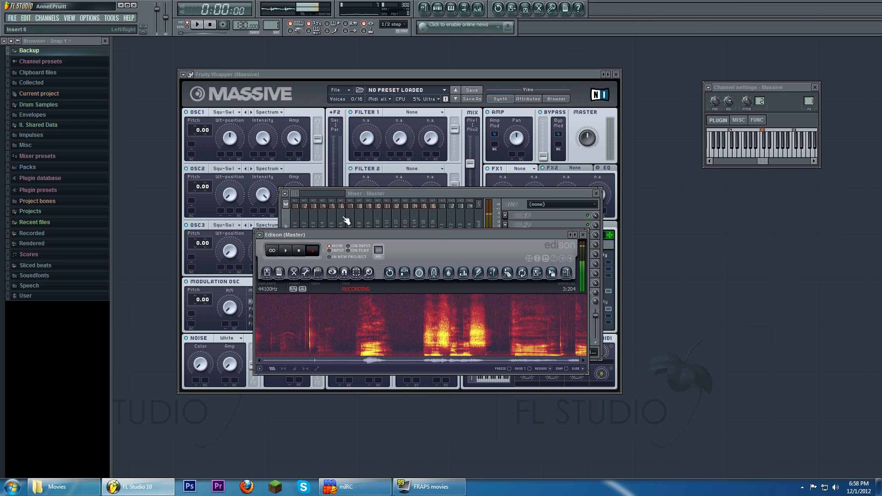
- Move Edison lower and the master mixer up-right so the effect slots and recording both show
left_click(496, 194)
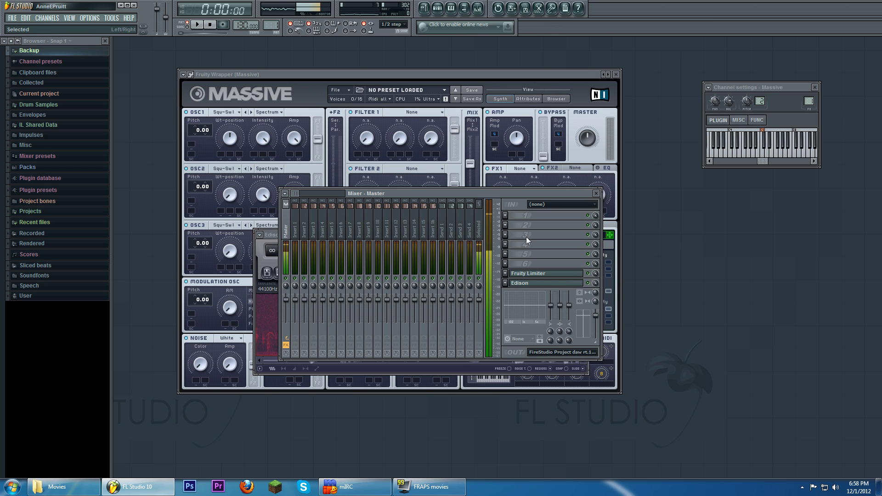
left_click(256, 249)
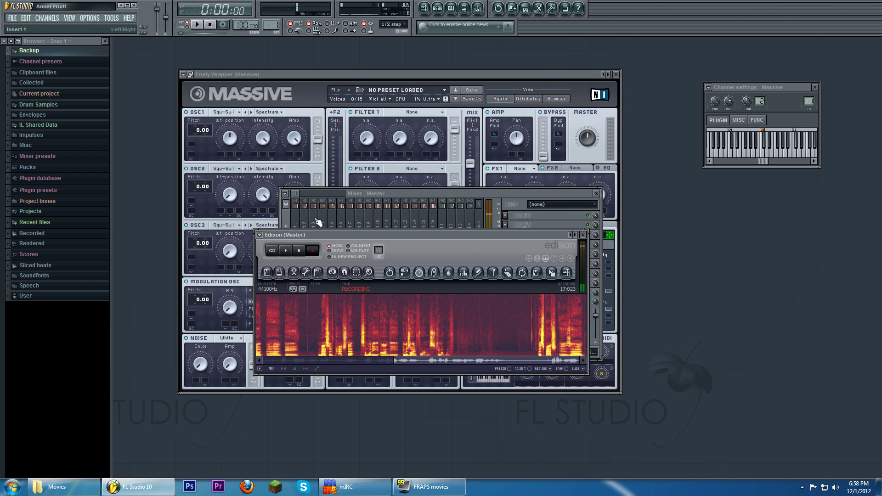
left_click_drag(414, 236, 417, 288)
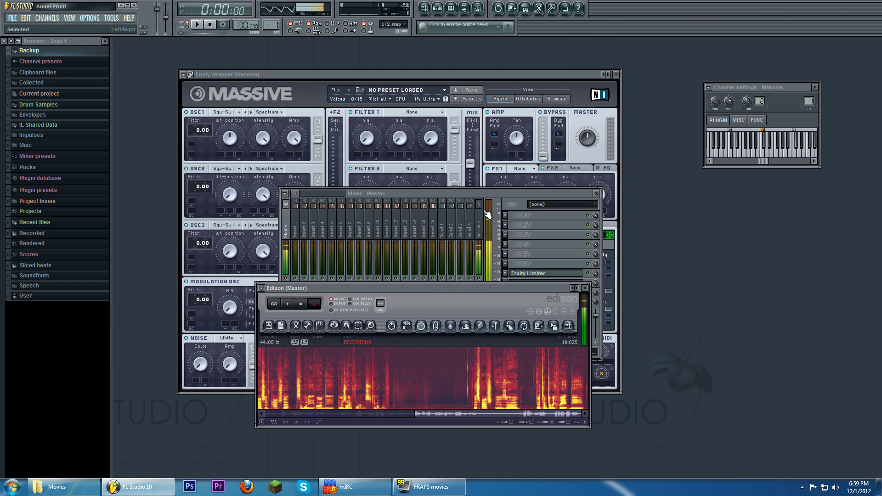
left_click_drag(484, 195, 606, 154)
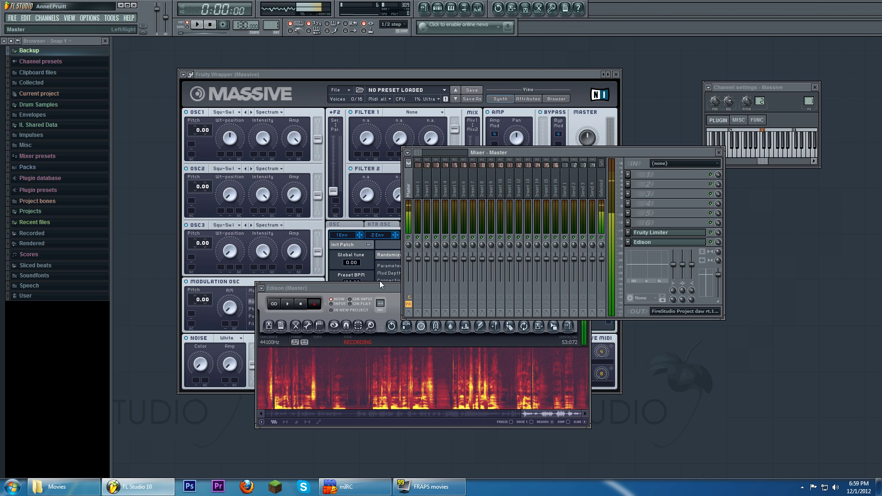
left_click_drag(379, 286, 360, 297)
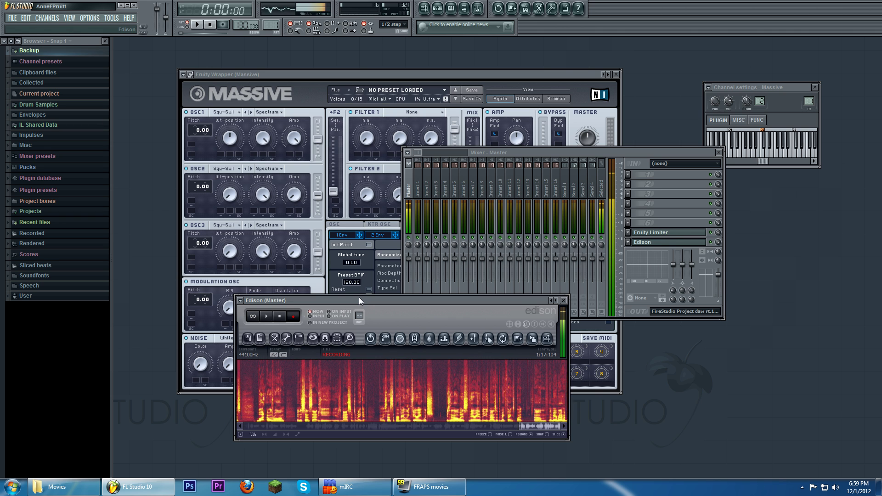
- Open the master's Fruity Limiter, nudge its ATT knob, and place it beside Edison
left_click(670, 232)
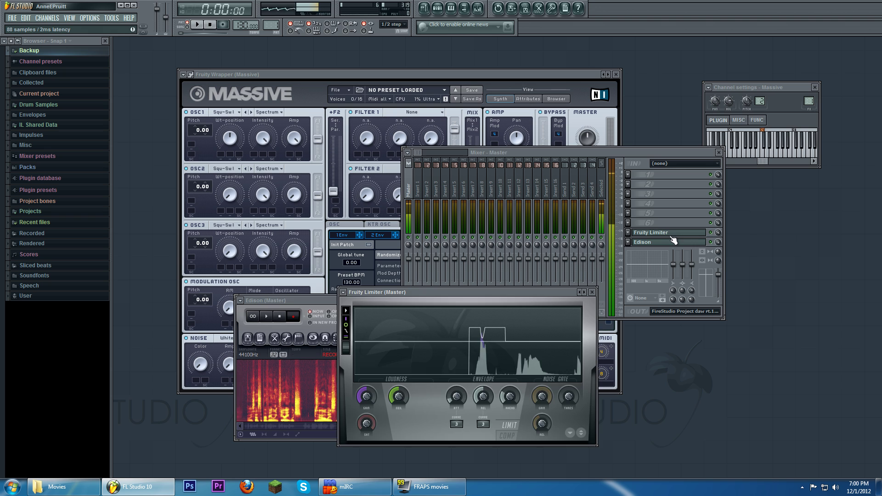
left_click(456, 397)
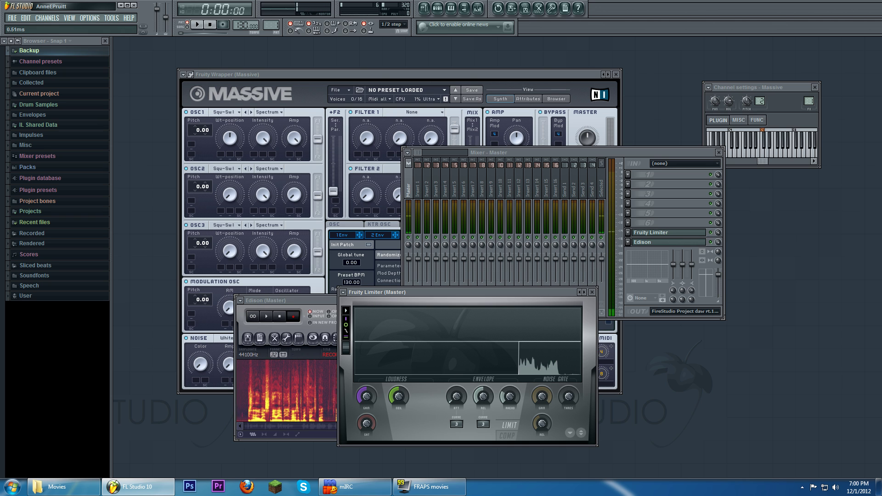
left_click_drag(483, 290, 499, 295)
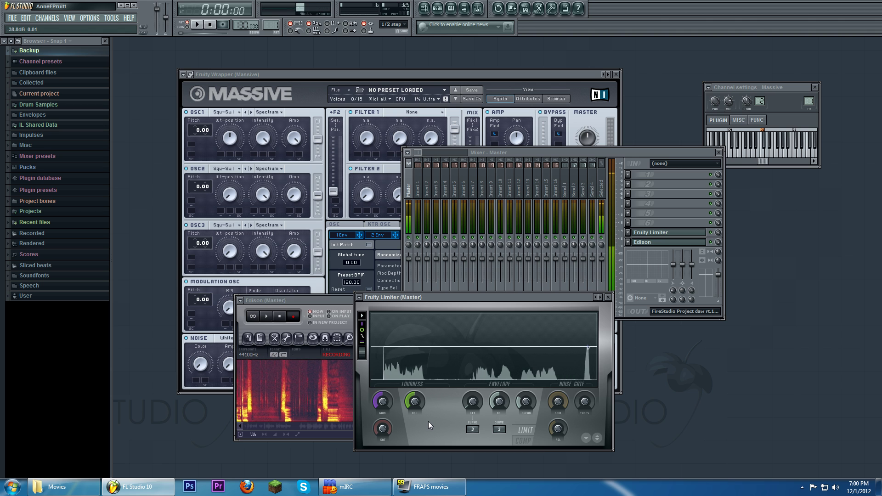
left_click(340, 300)
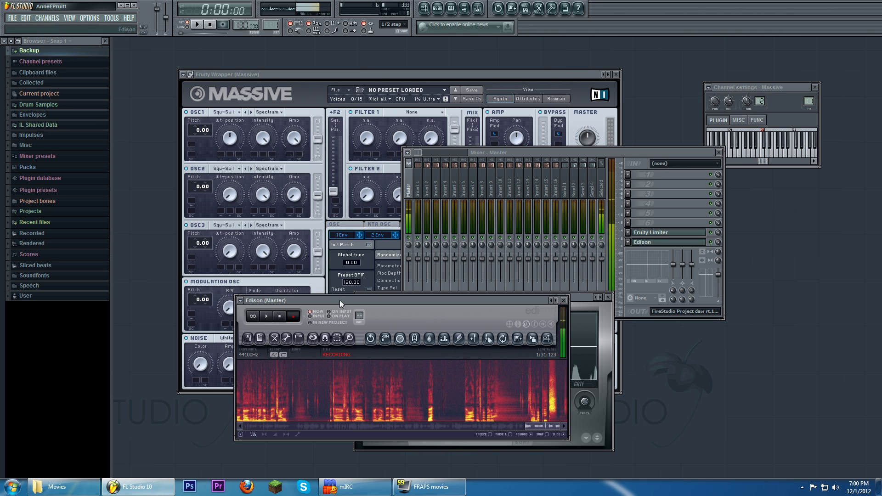
- Load the bon2 preset from Massive's preset browser
left_click(720, 153)
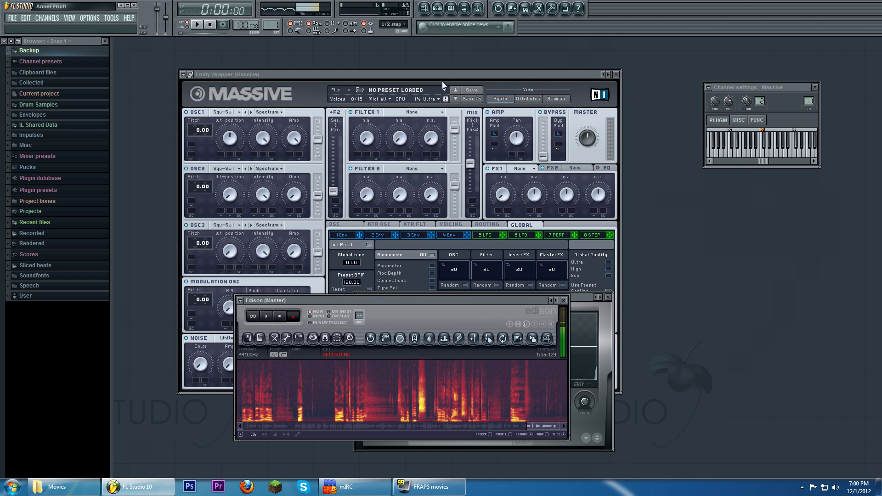
left_click(569, 97)
left_click(556, 98)
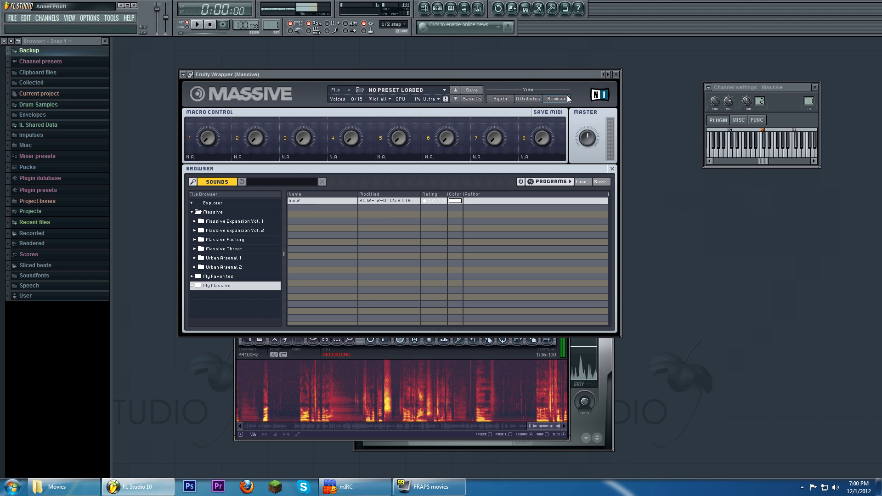
left_click(314, 200)
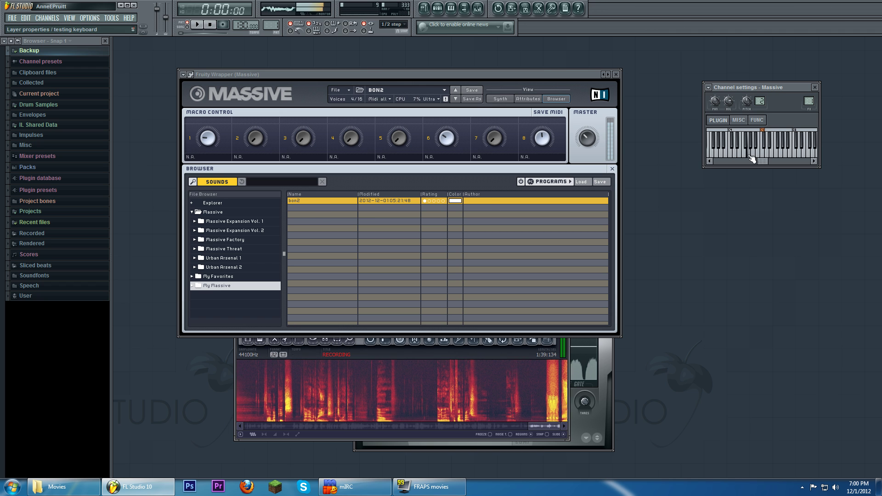
- Audition BON2 with two notes, then return Massive to its Synth page, moved up-right
left_click(729, 151)
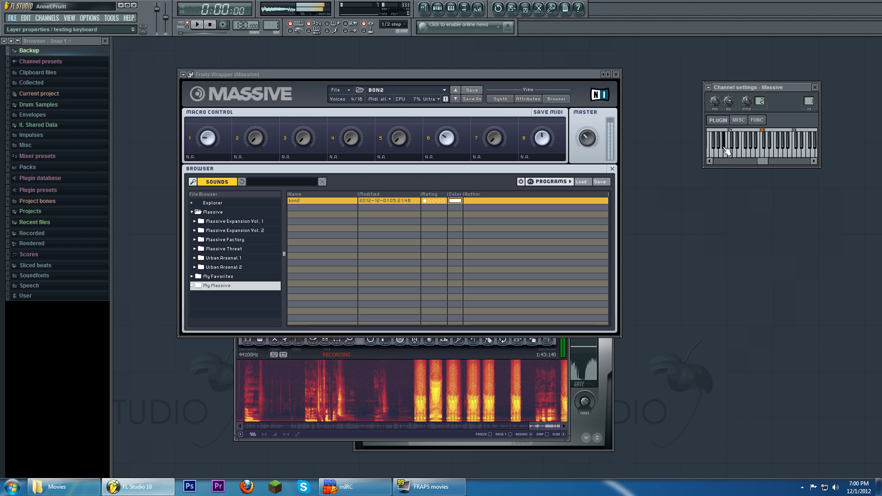
left_click(731, 158)
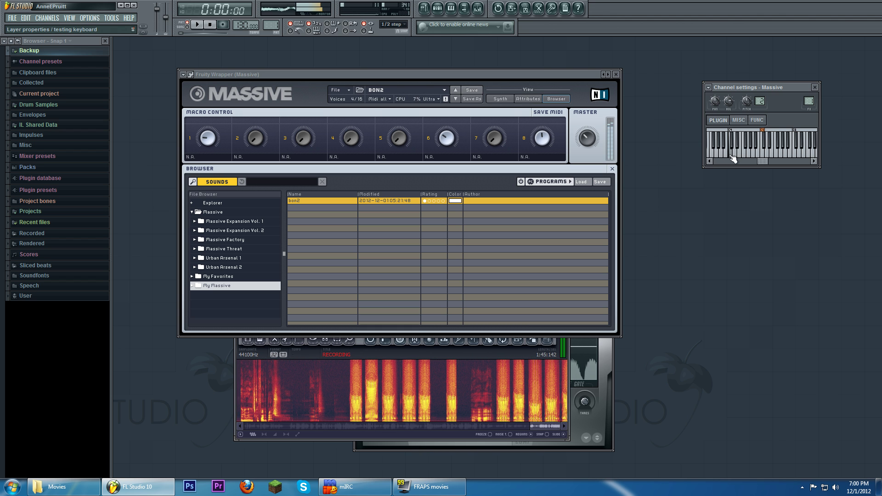
left_click(500, 99)
left_click_drag(492, 80, 516, 67)
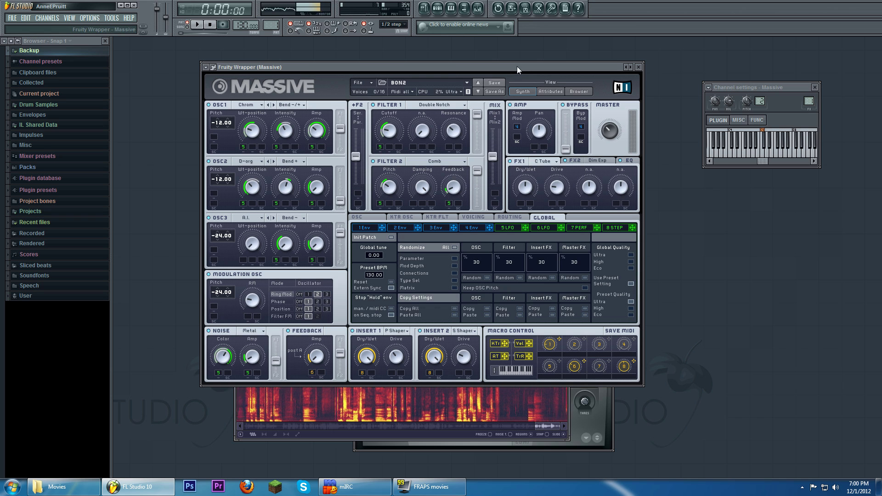
left_click_drag(306, 67, 287, 66)
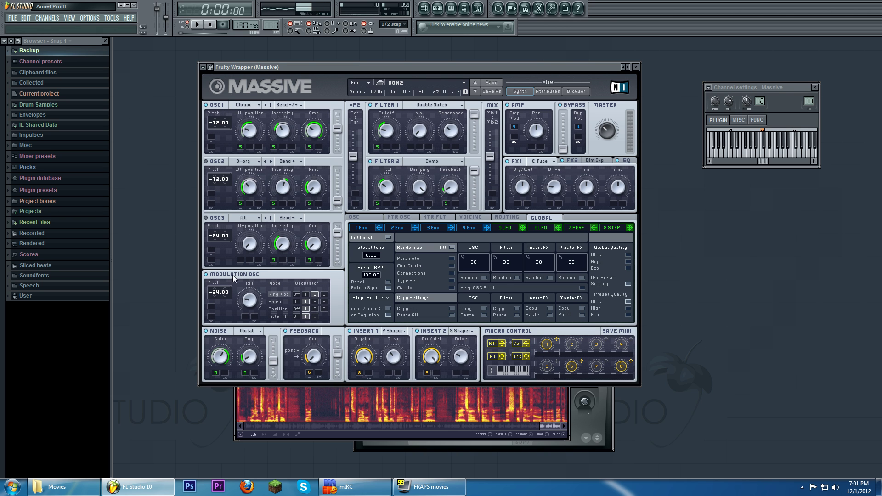
- Play several test notes on the Channel settings keyboard to hear BON2
left_click(742, 156)
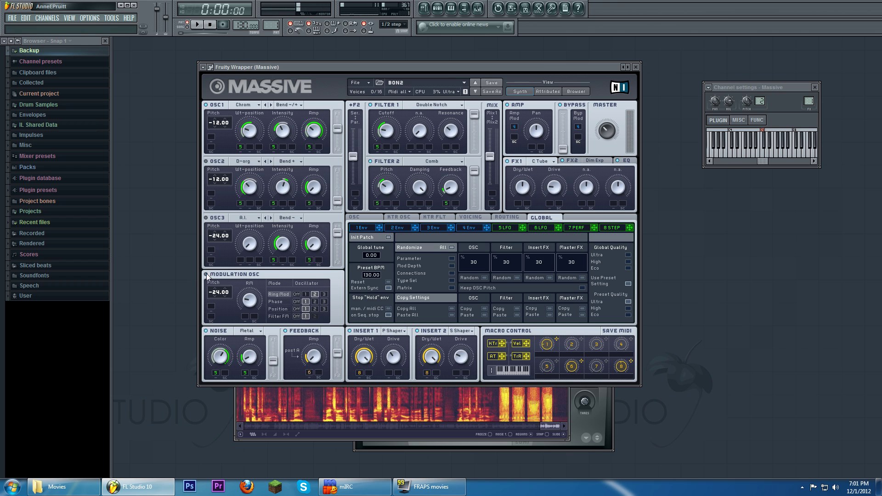
left_click(724, 156)
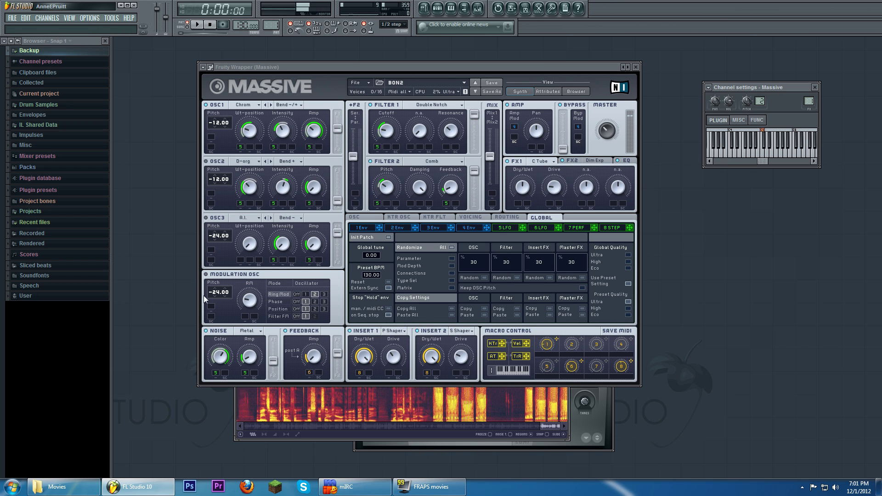
left_click(207, 275)
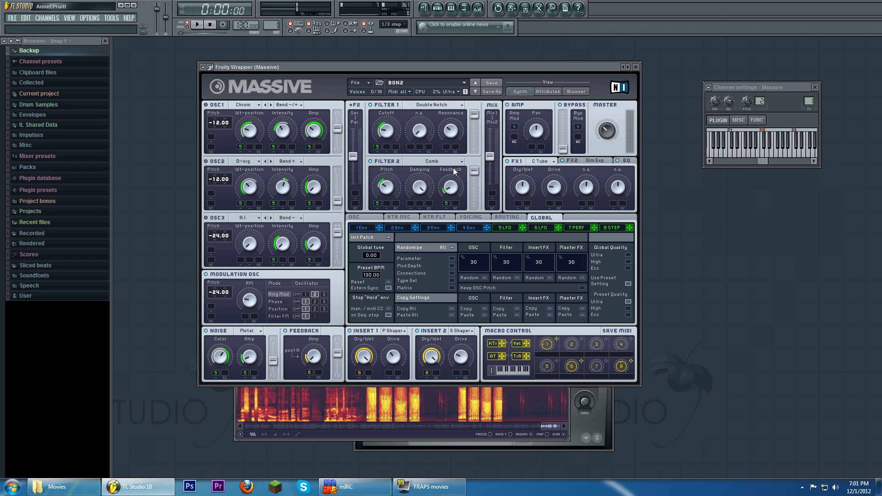
left_click(747, 156)
left_click(733, 156)
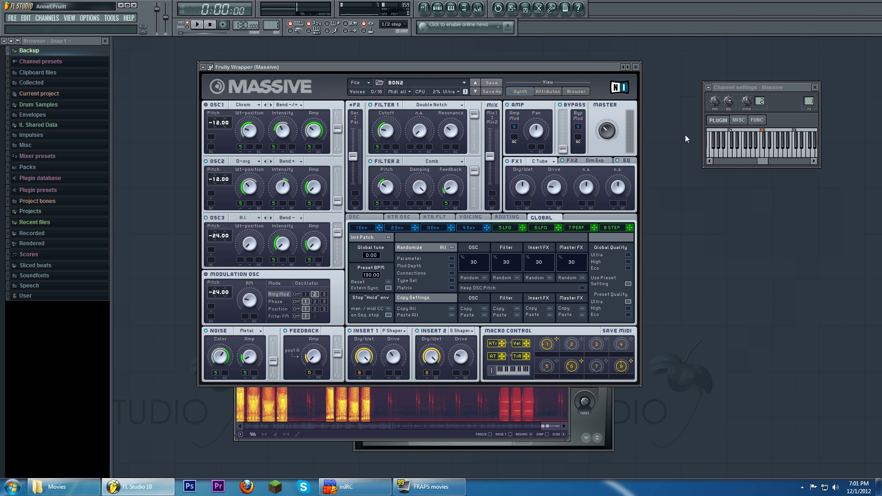
left_click(730, 157)
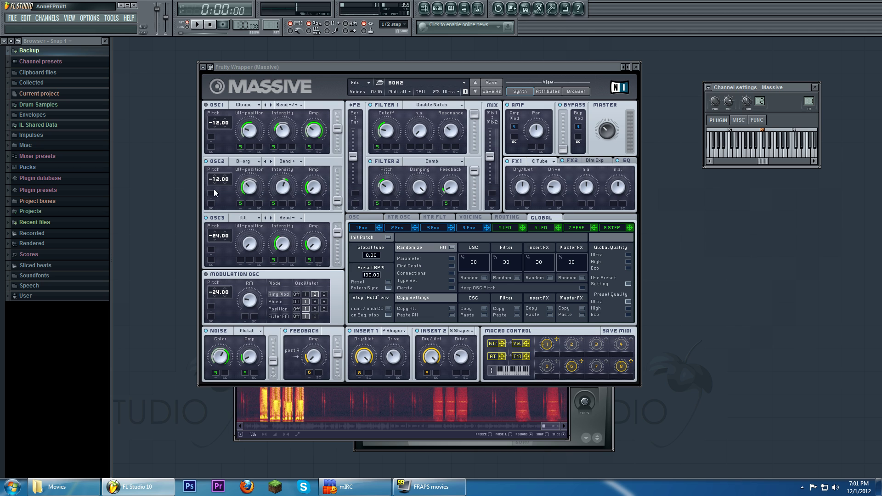
left_click(209, 212)
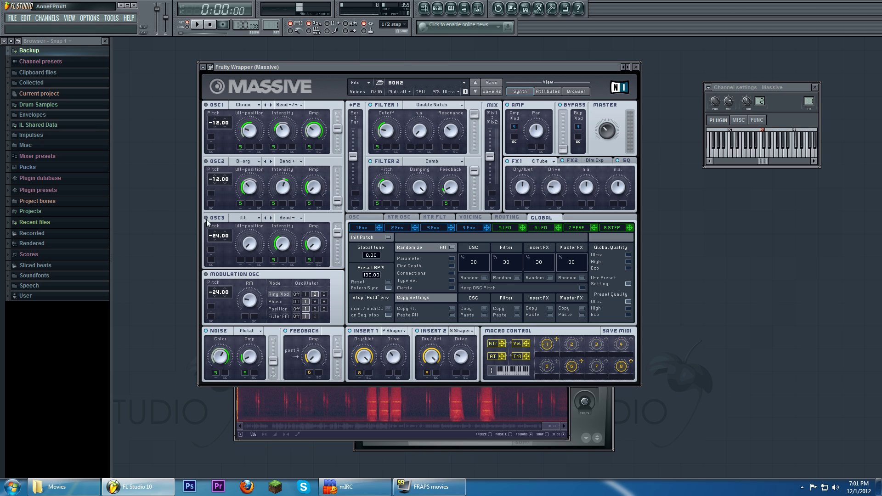
- Play a few more notes and switch the Modulation OSC to Phase mode
left_click(737, 152)
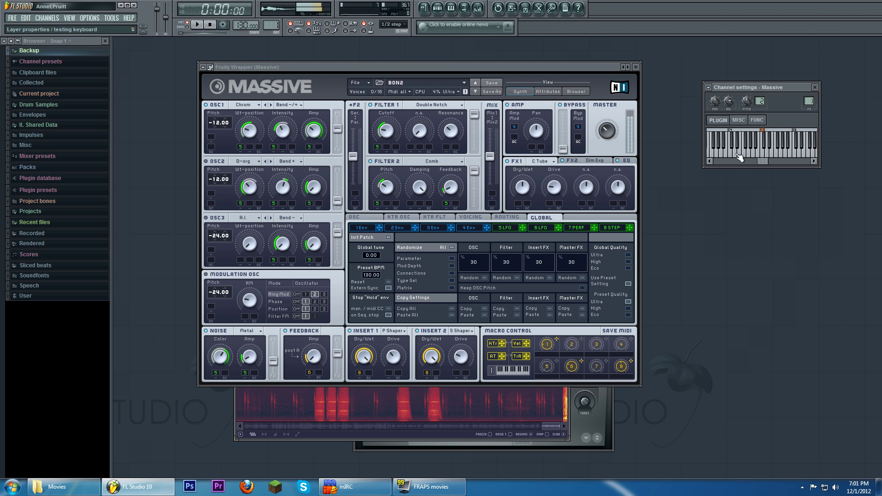
left_click(213, 274)
left_click(737, 152)
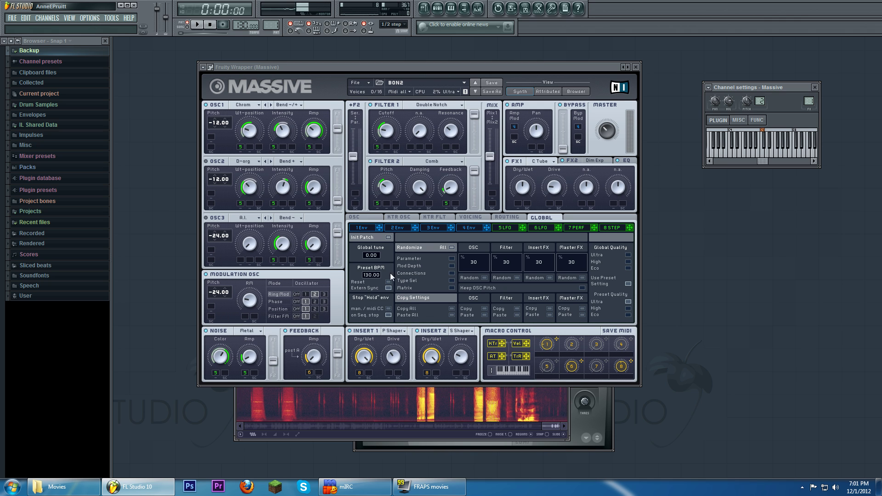
left_click(277, 301)
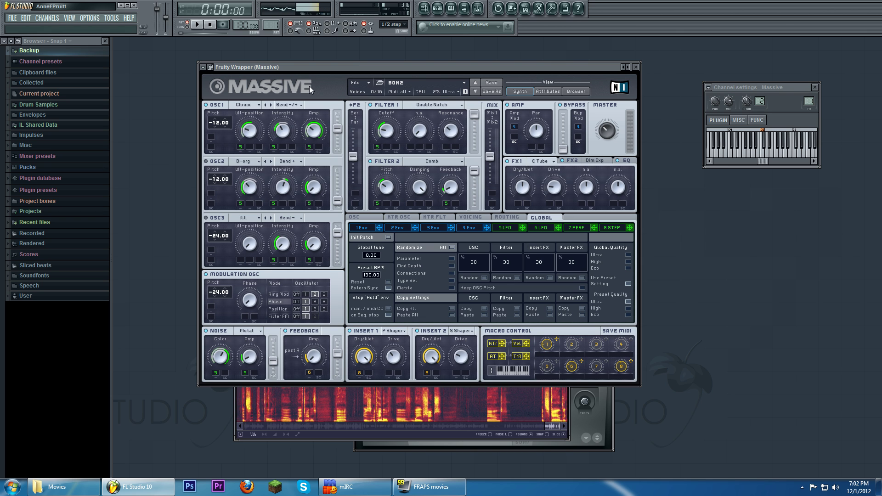
mouse_move(246, 130)
left_mouse_down()
mouse_move(249, 115)
mouse_move(254, 130)
left_mouse_up()
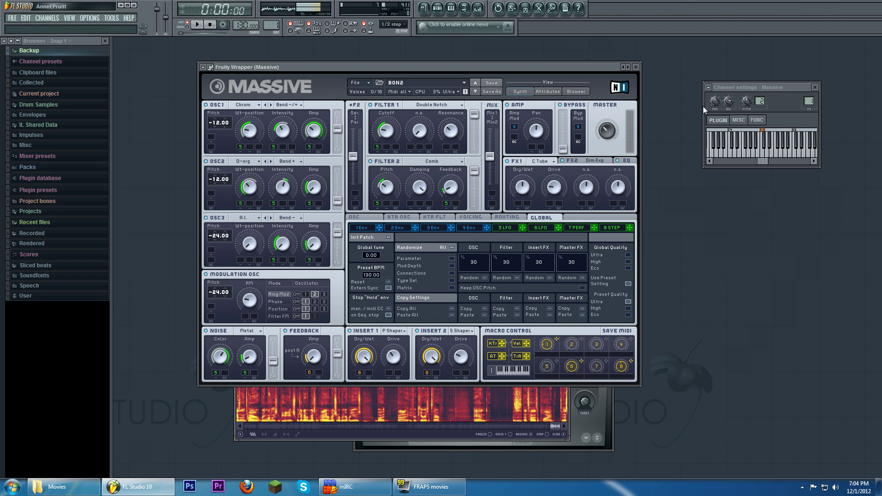
- Try the modulation oscillator in Phase, Position and Filter FM modes, ending on Ring Mod
left_click(756, 153)
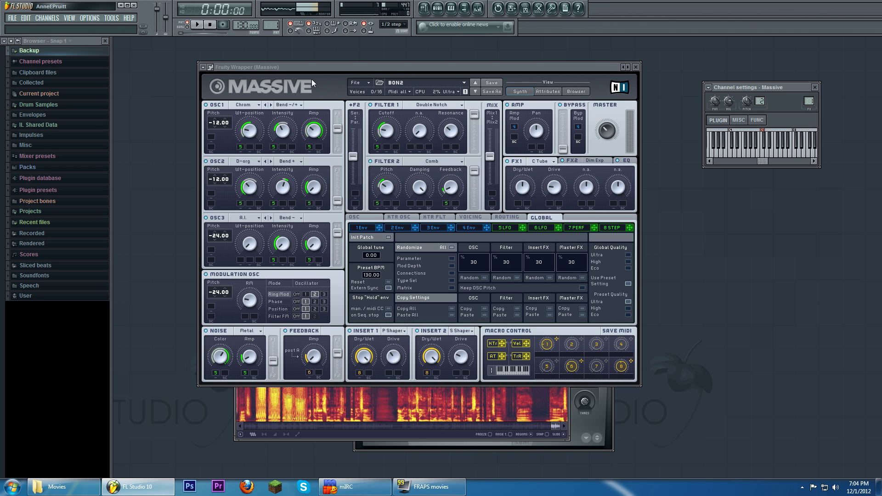
left_click(276, 302)
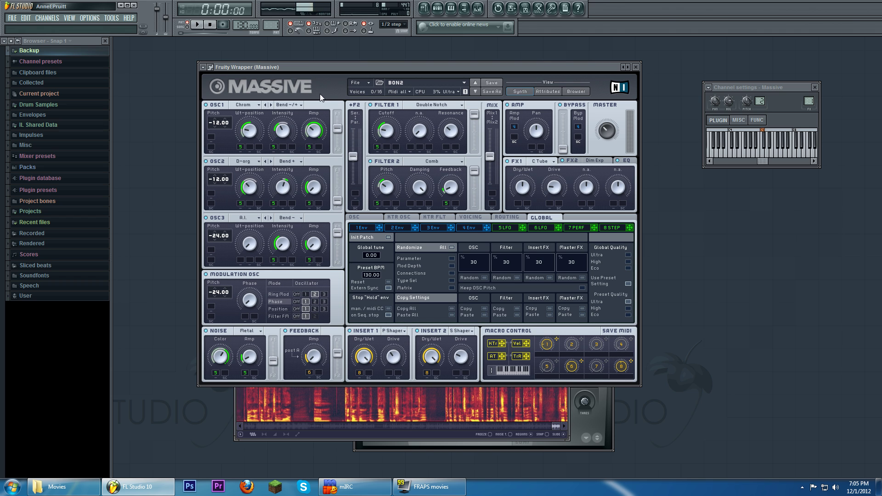
left_click(286, 309)
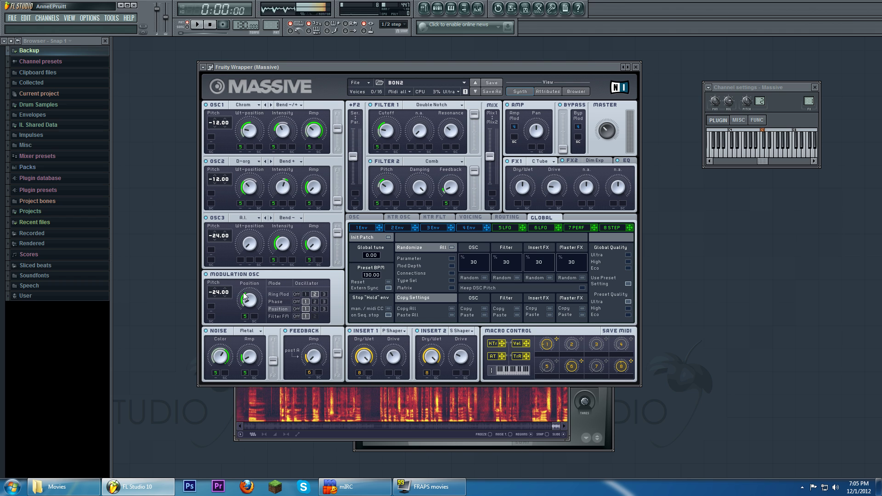
left_click(282, 317)
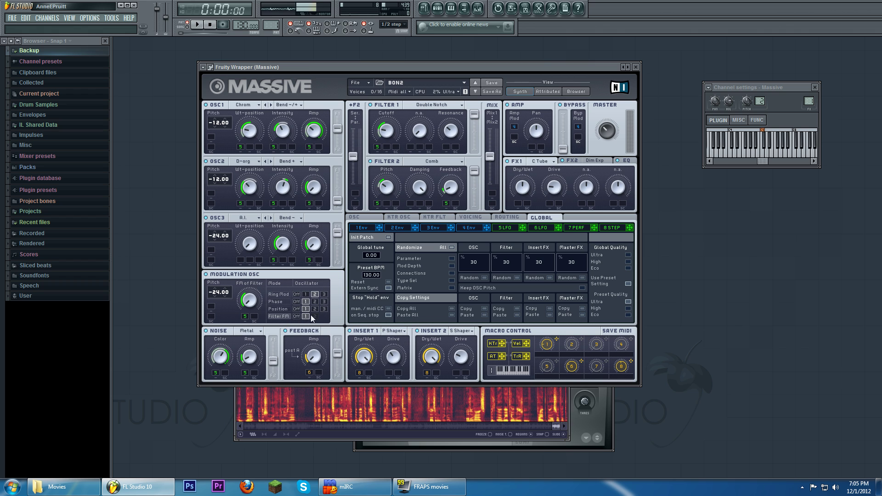
left_click(281, 294)
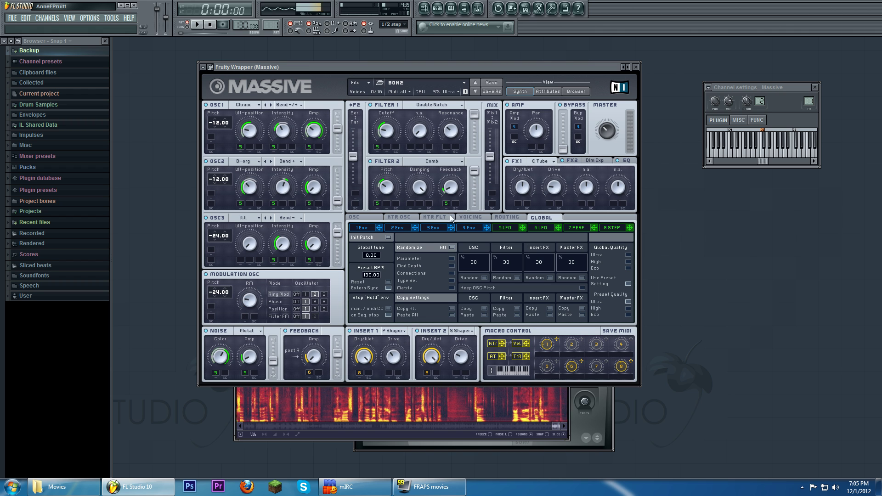
- Show the 5 LFO page, play a few notes, then open Mixer Insert 1 from the FX target box
left_click(509, 228)
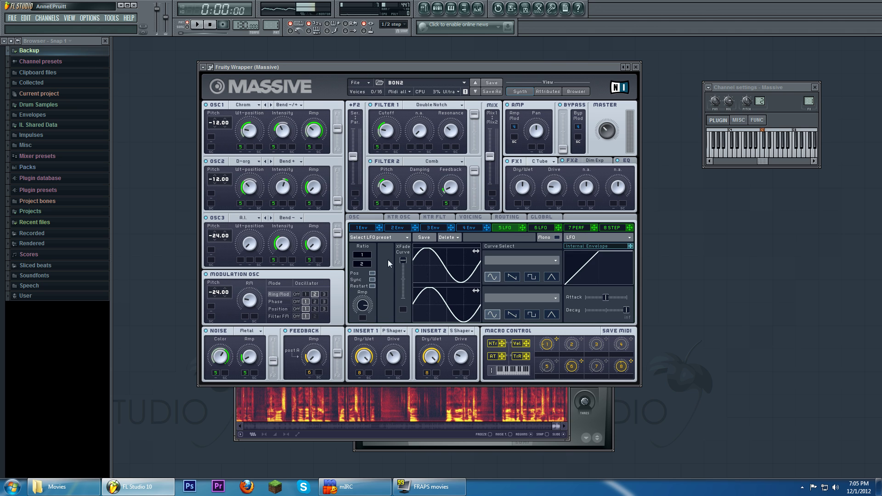
left_click(733, 150)
left_click(725, 149)
left_click(729, 149)
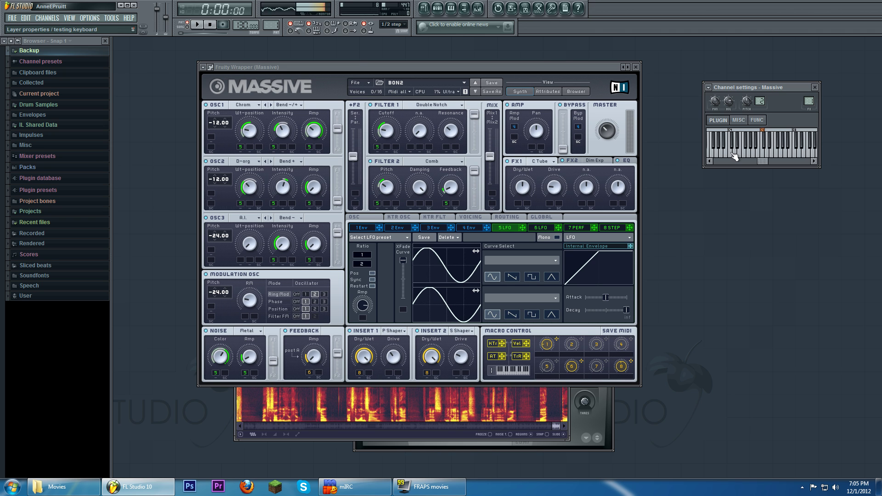
double_click(810, 100)
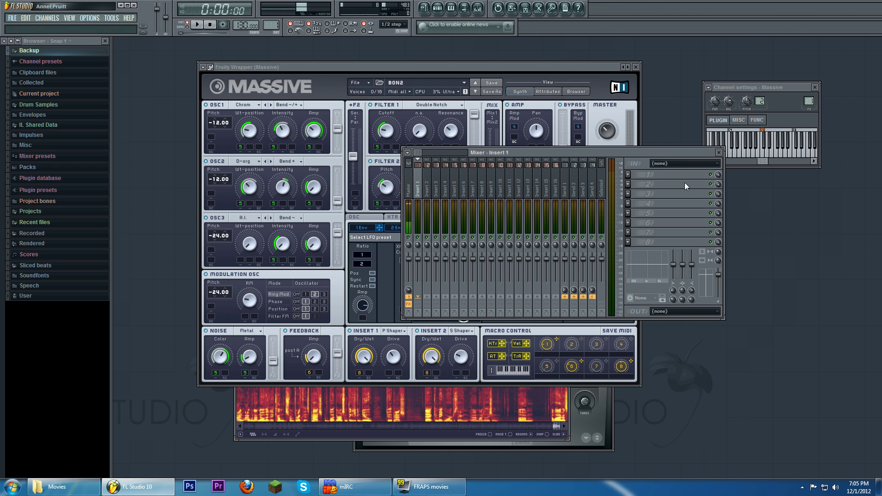
left_click_drag(637, 151, 635, 162)
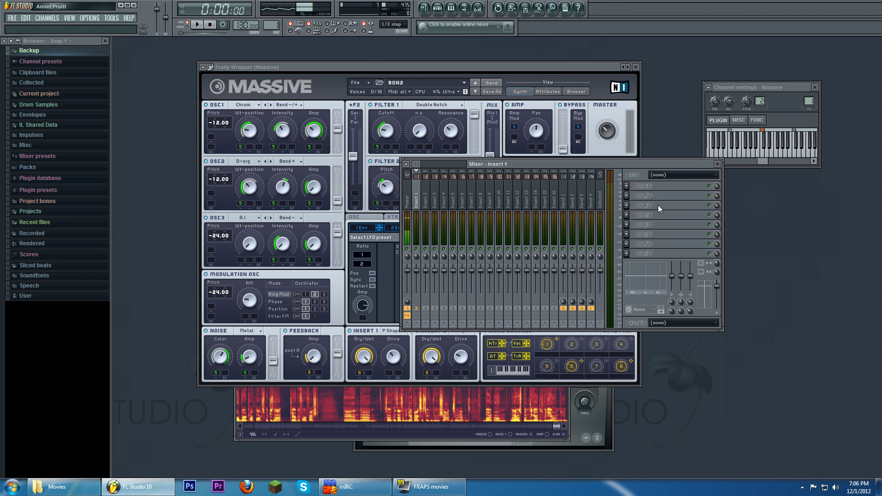
- Load Vocodex into Insert 1's first slot and arrange it beside the Massive window
left_click(626, 185)
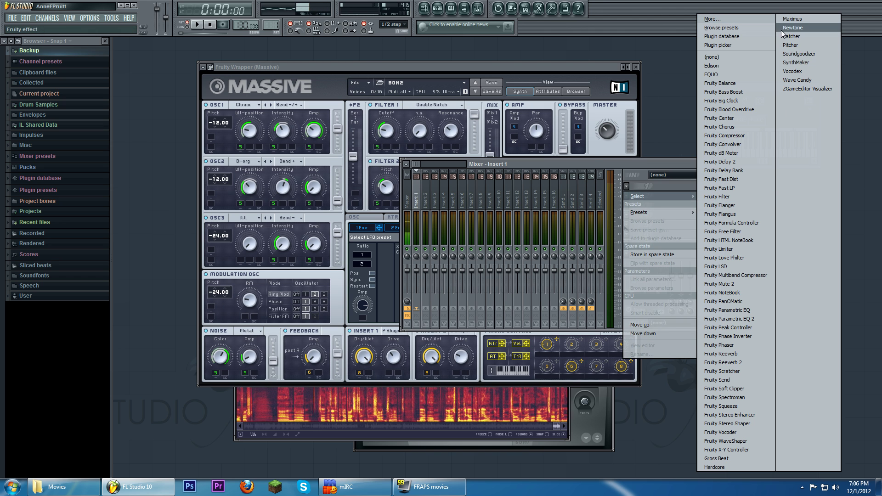
left_click(800, 72)
left_click_drag(627, 165, 643, 163)
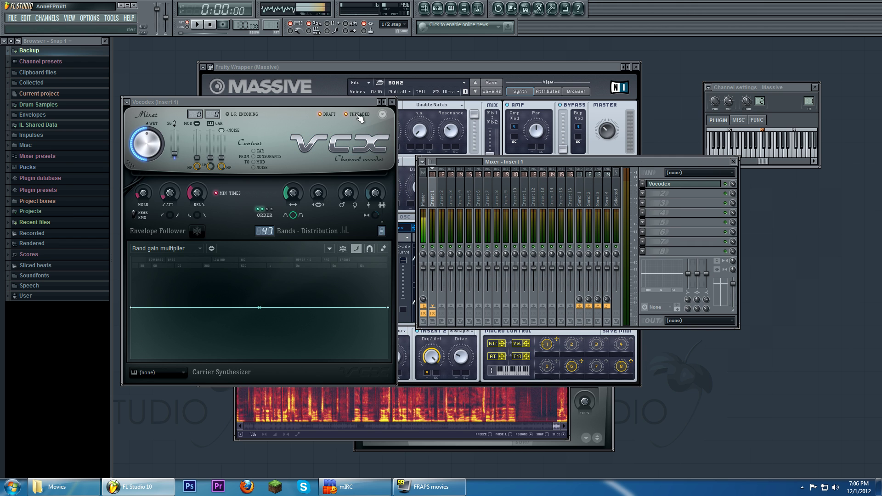
left_click_drag(328, 103, 645, 125)
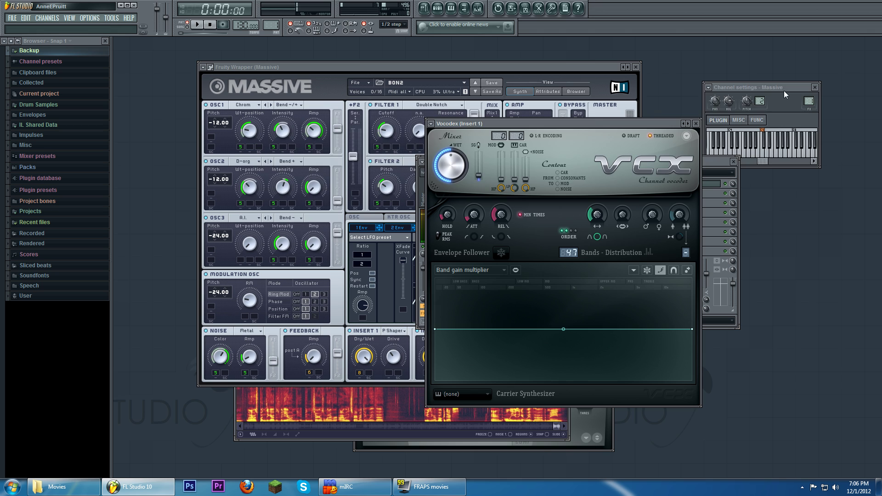
left_click_drag(784, 89, 338, 216)
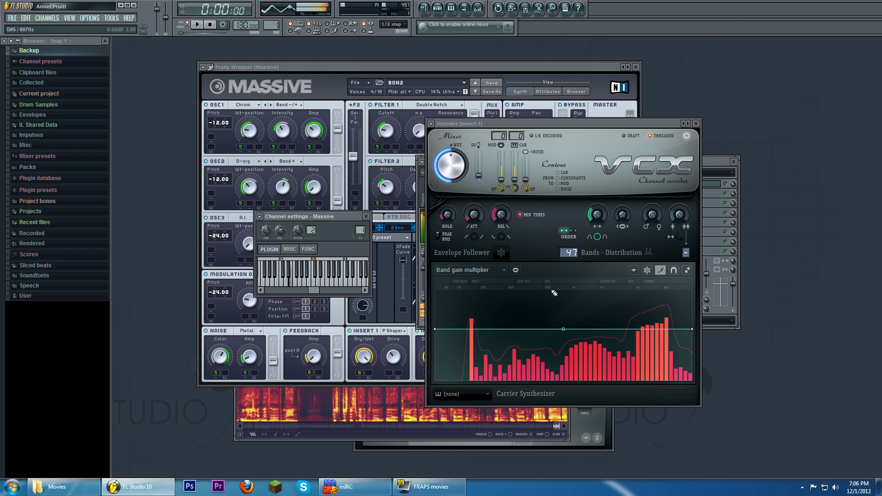
left_click_drag(641, 125, 654, 126)
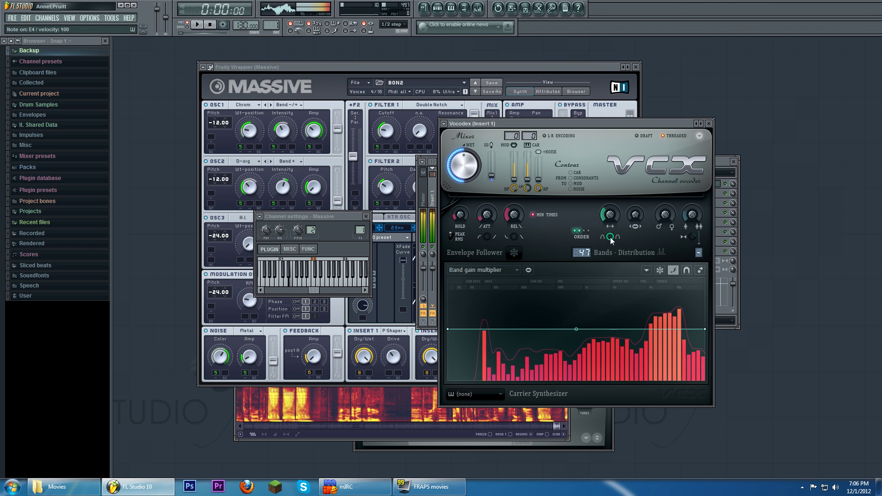
- Set Vocodex's ORDER to 4, play a C4 note, and bring Massive forward
left_click(589, 230)
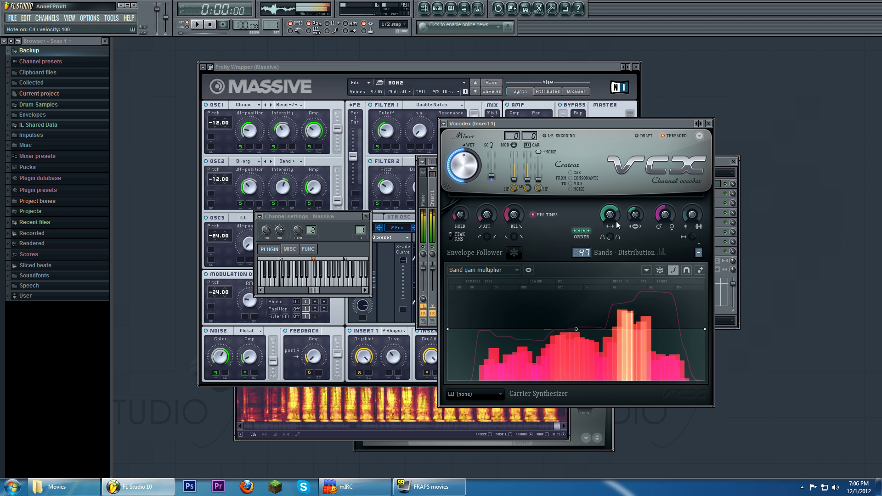
left_click(278, 279)
left_click(385, 169)
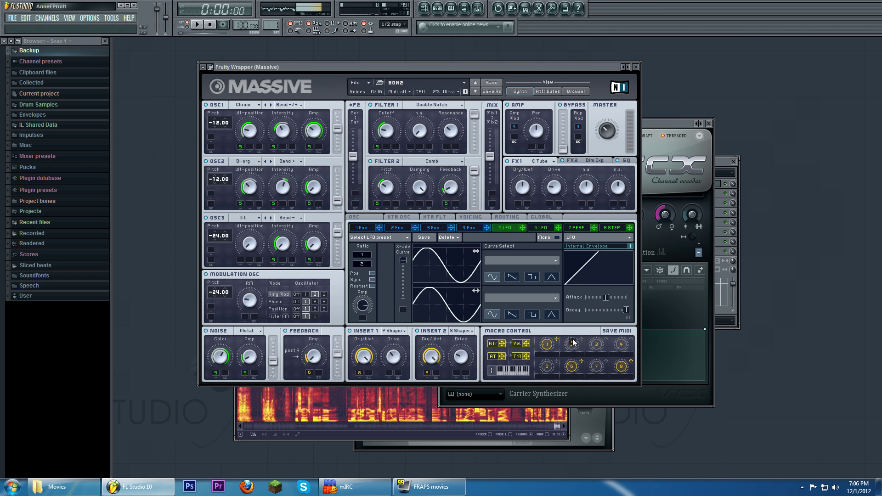
- Drag Macro 2 onto the Filter 2 Feedback and Filter 2 Pitch slots, then show the 8 STEP page
left_click_drag(349, 191, 447, 202)
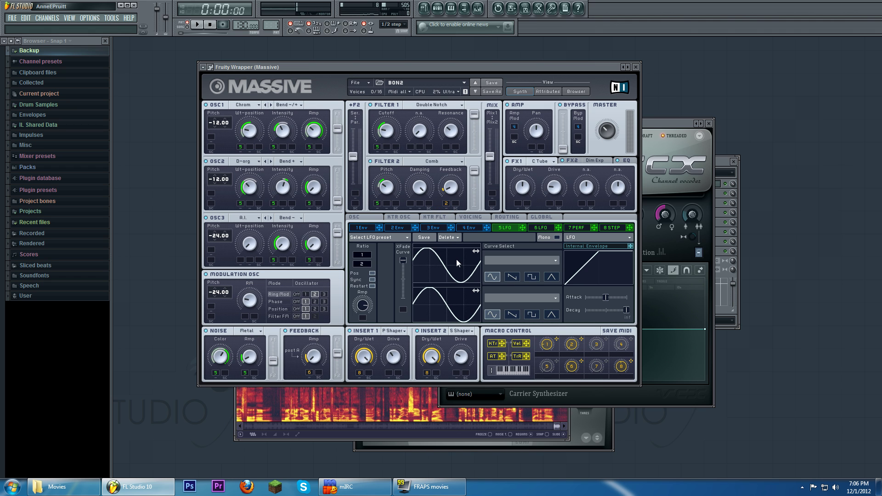
left_click_drag(584, 342, 378, 203)
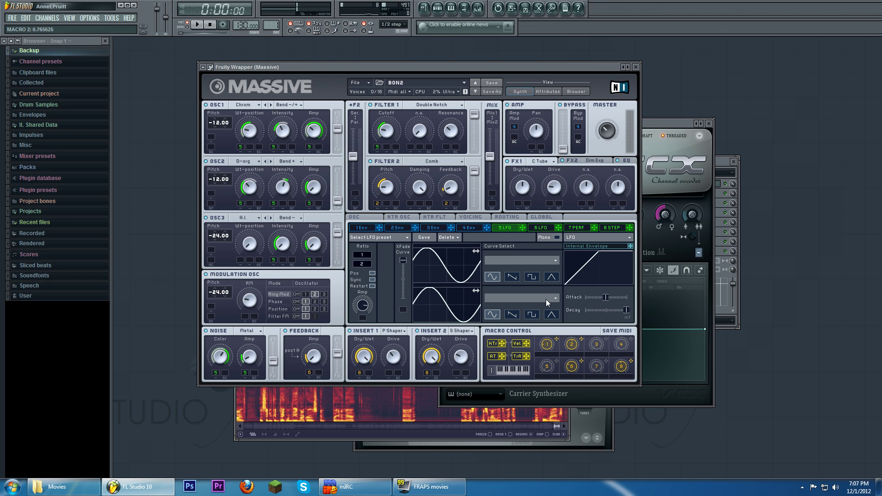
left_click(644, 125)
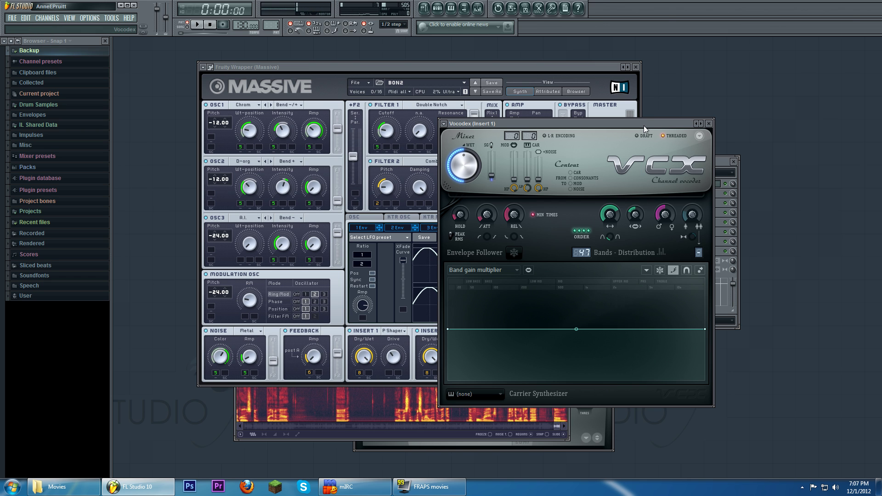
left_click(553, 66)
left_click(610, 227)
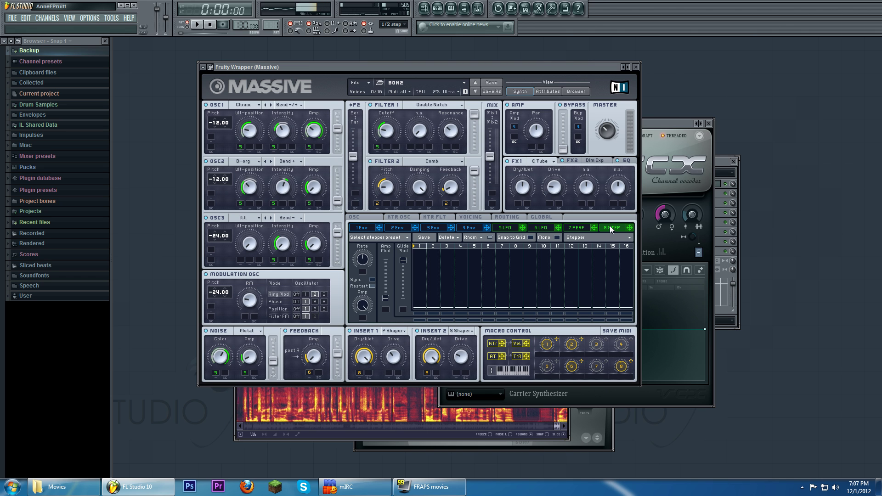
- Browse Massive's Global, Routing, Voicing, keytracking and Oscillator pages
left_click(540, 217)
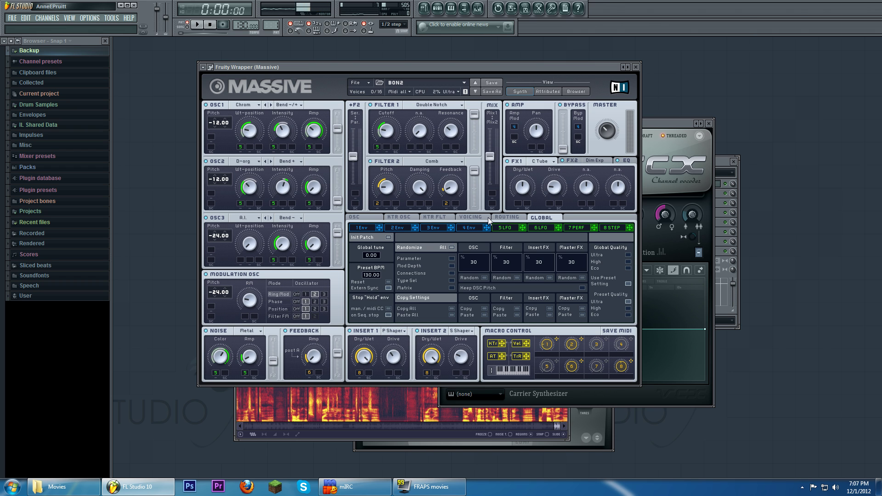
left_click(505, 219)
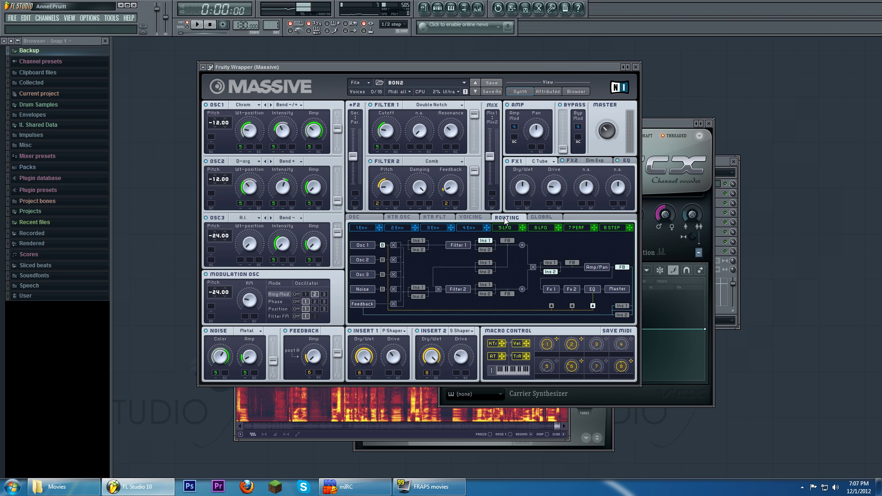
left_click(470, 217)
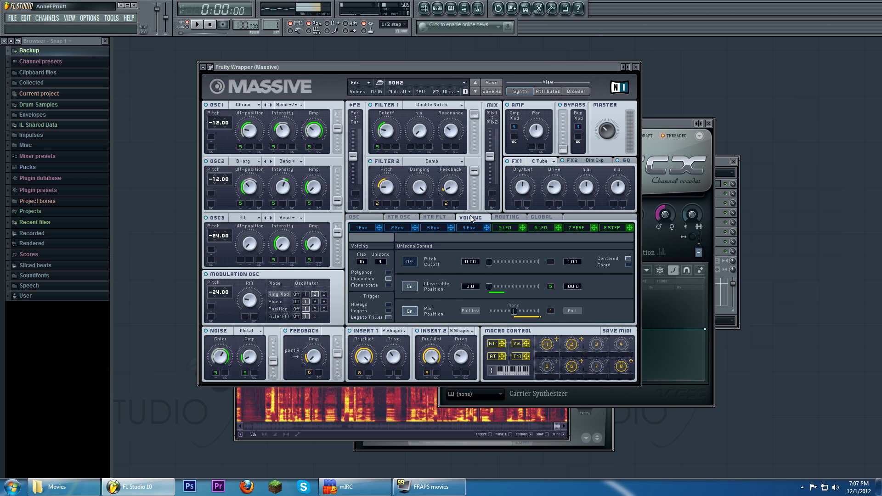
left_click(433, 218)
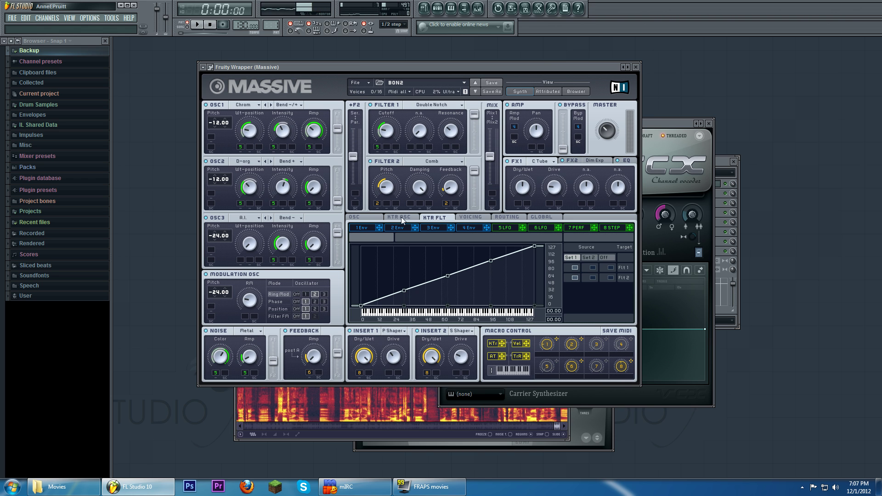
left_click(403, 217)
left_click(359, 218)
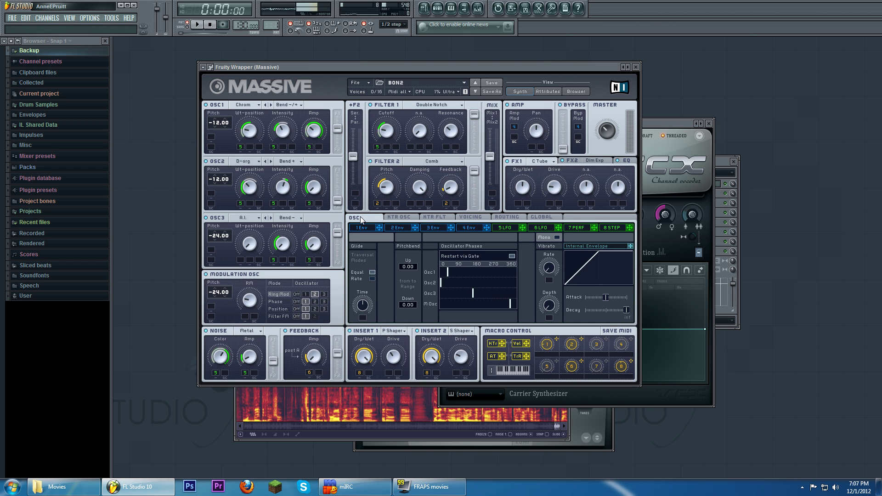
- Revisit the Global, Routing, Voicing and oscillator pages, ending on the 8 Step stepper
left_click(535, 218)
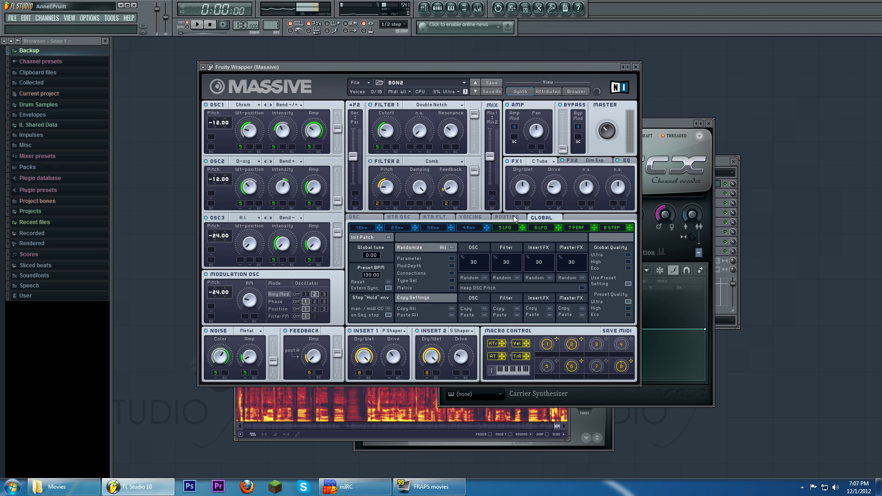
left_click(513, 216)
left_click(480, 218)
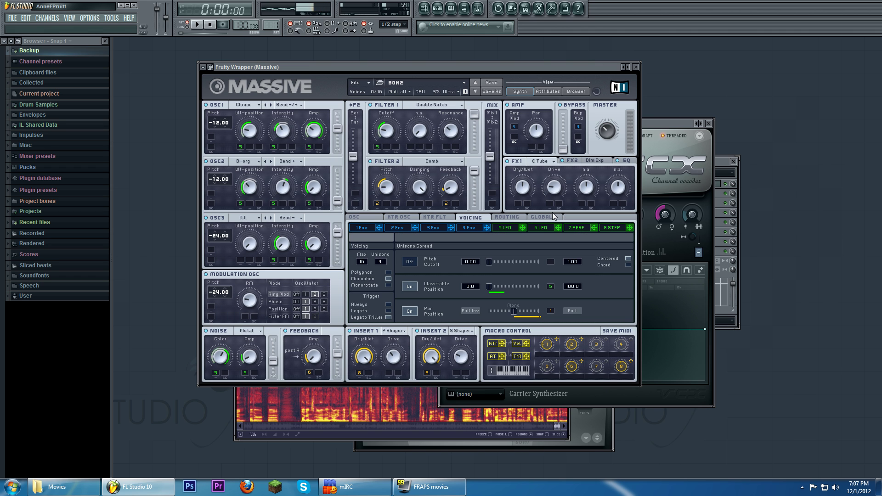
left_click(505, 217)
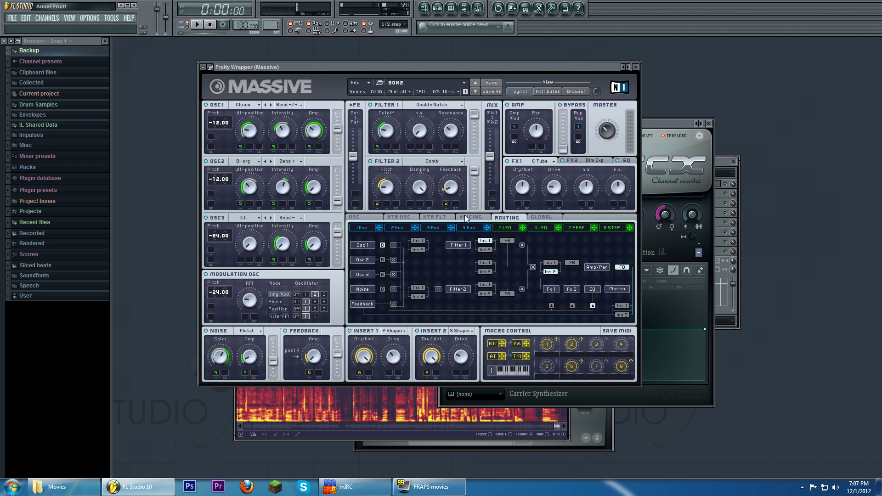
left_click(396, 217)
left_click(363, 217)
left_click(544, 218)
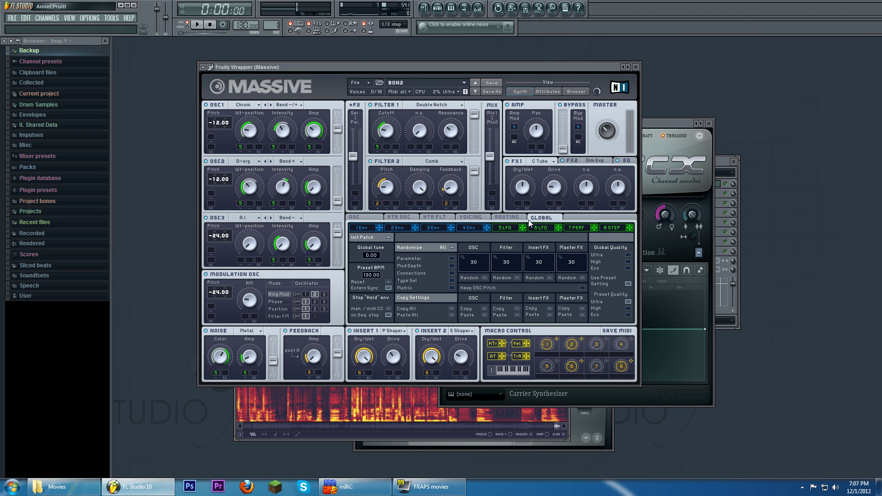
left_click(616, 227)
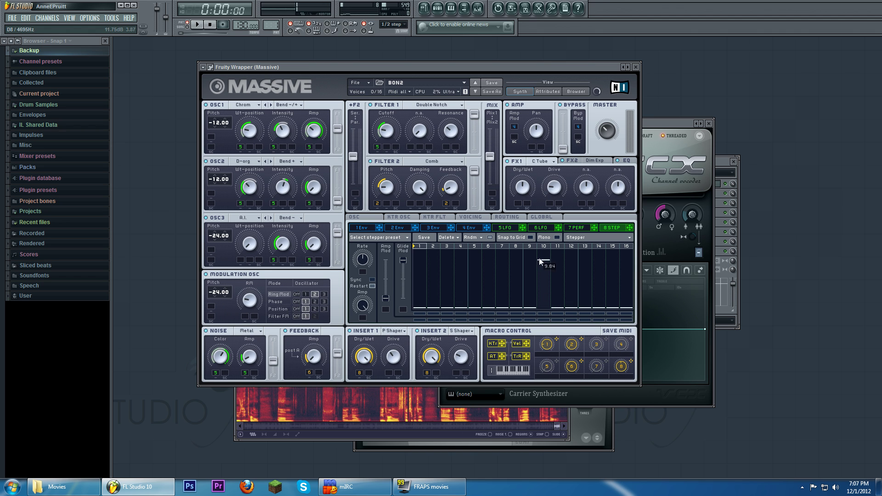
- Switch between Vocodex and the Insert 1 mixer, then set Vocodex's Order to 4
left_click(666, 122)
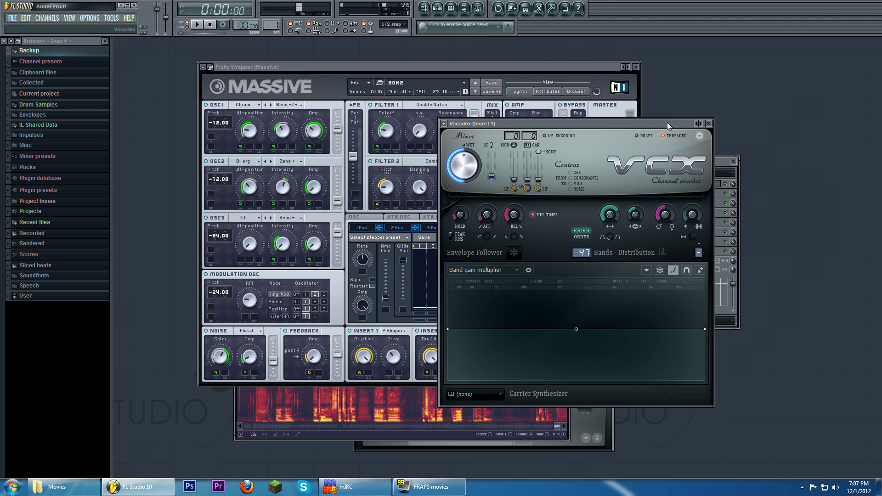
left_click(720, 160)
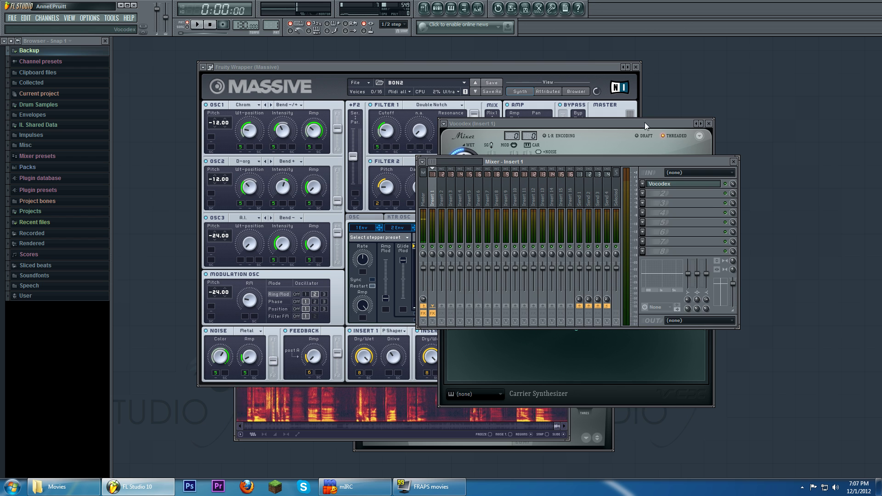
left_click(644, 122)
left_click(721, 161)
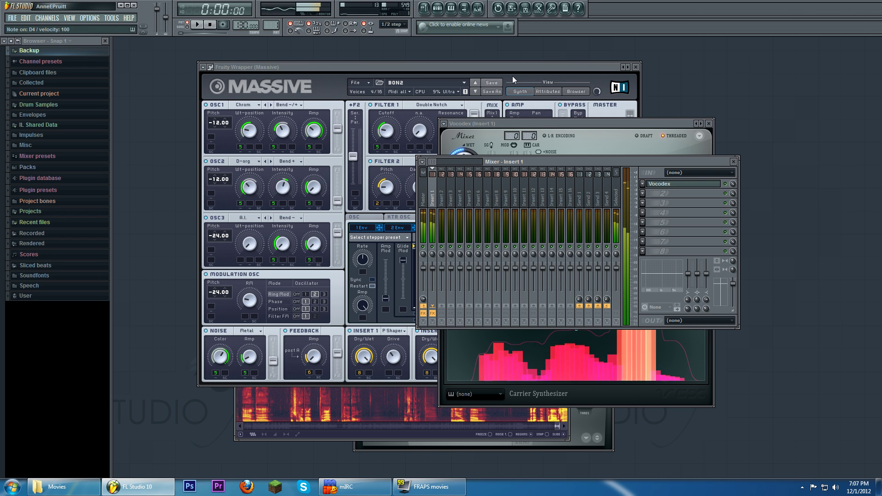
left_click(628, 150)
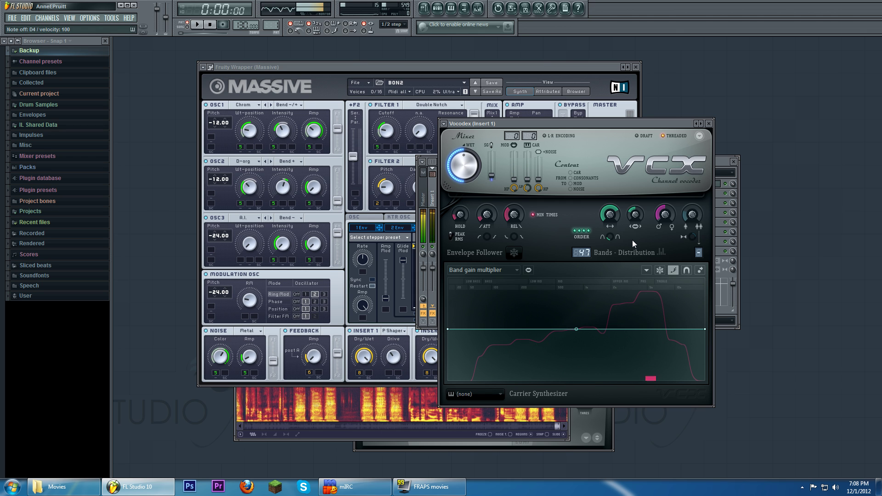
left_click(589, 236)
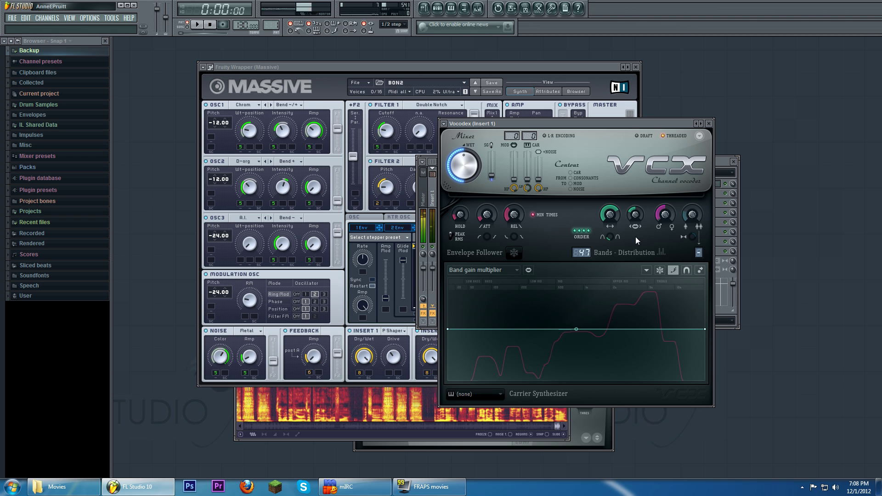
- Set Vocodex filter flatness to 21% and modulator pitch shift to -836 cents
left_click_drag(628, 134, 609, 137)
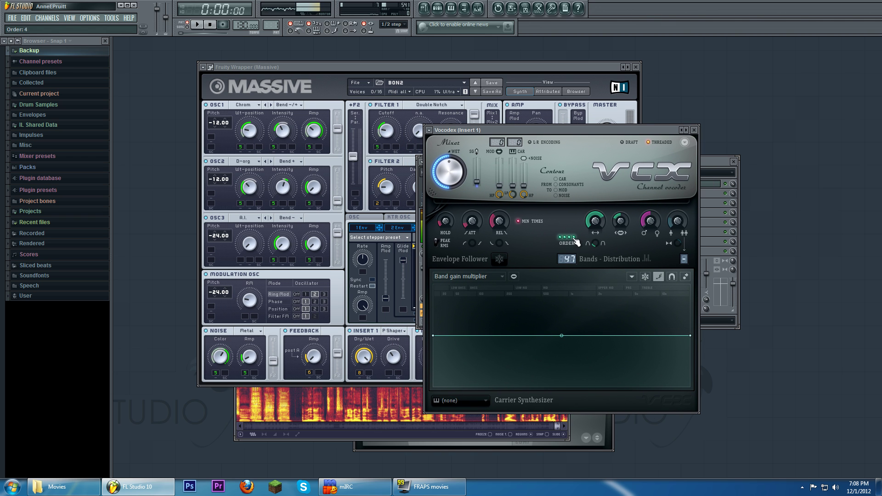
left_click_drag(597, 244, 599, 248)
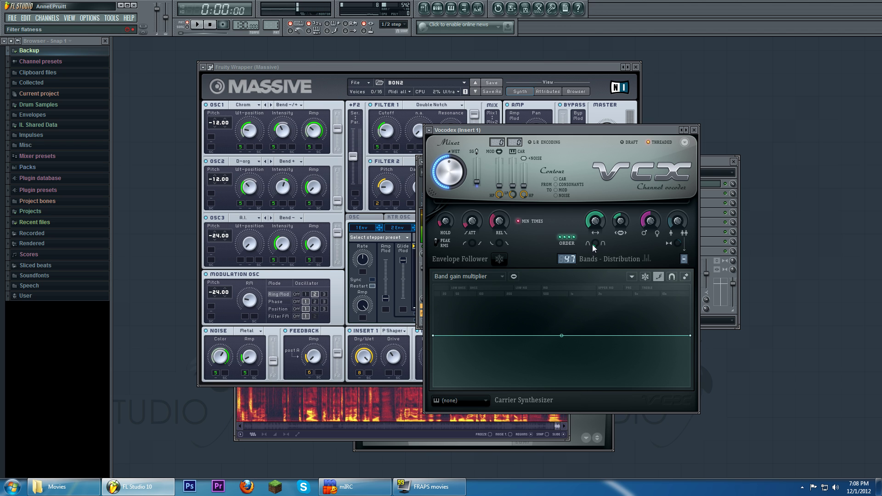
left_click_drag(599, 242, 599, 241)
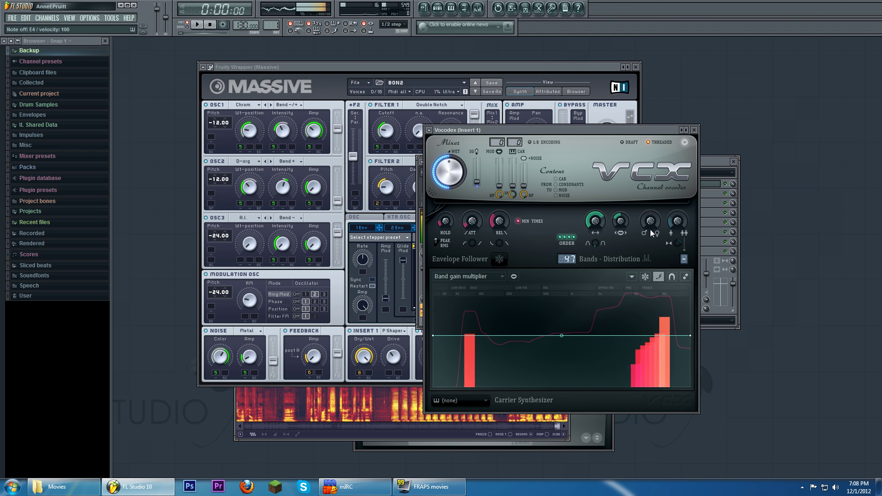
left_click_drag(651, 227, 650, 252)
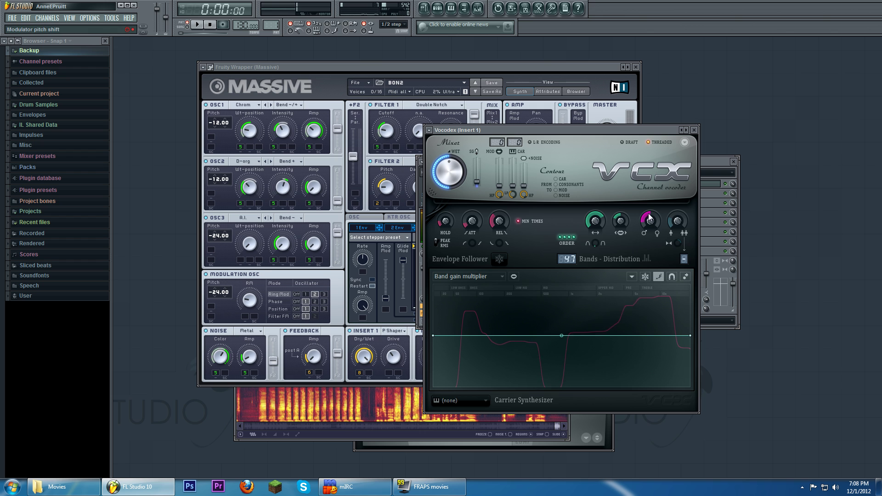
left_click_drag(649, 218, 649, 220)
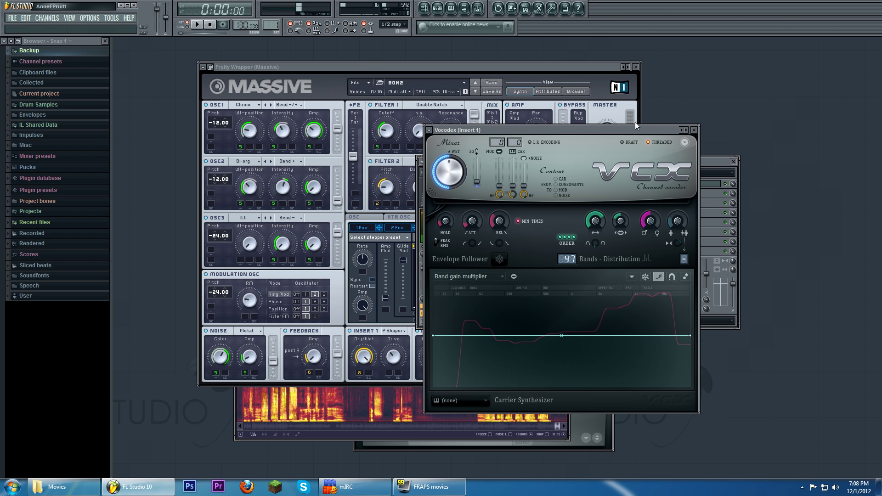
- Audition a note, settle modulator pitch shift at -704 cents, and set band distribution to 59%
left_click_drag(635, 126, 660, 118)
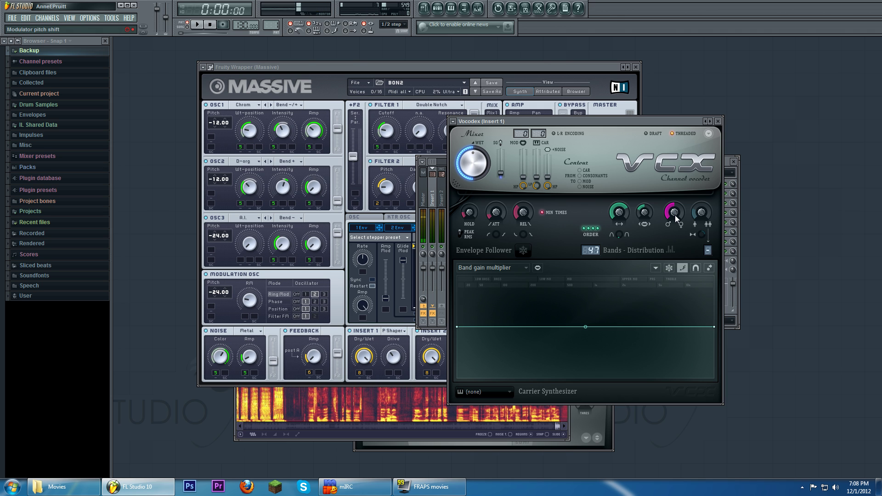
key("x")
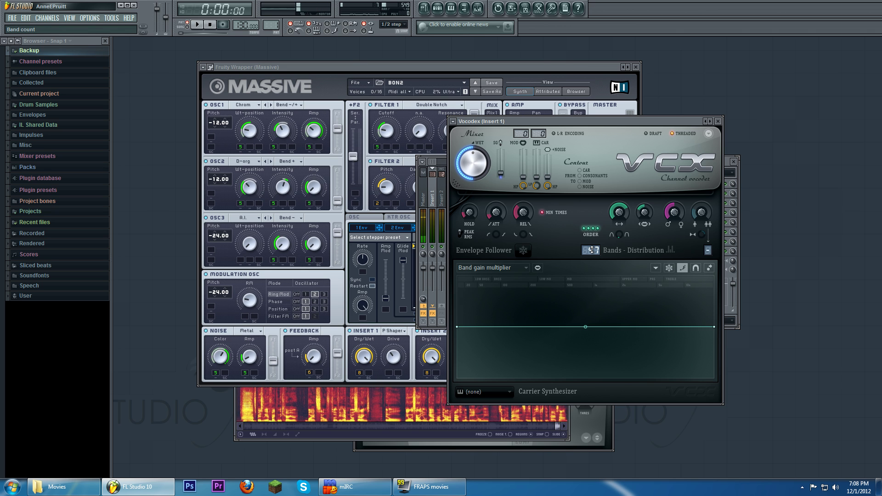
left_click_drag(674, 212, 673, 228)
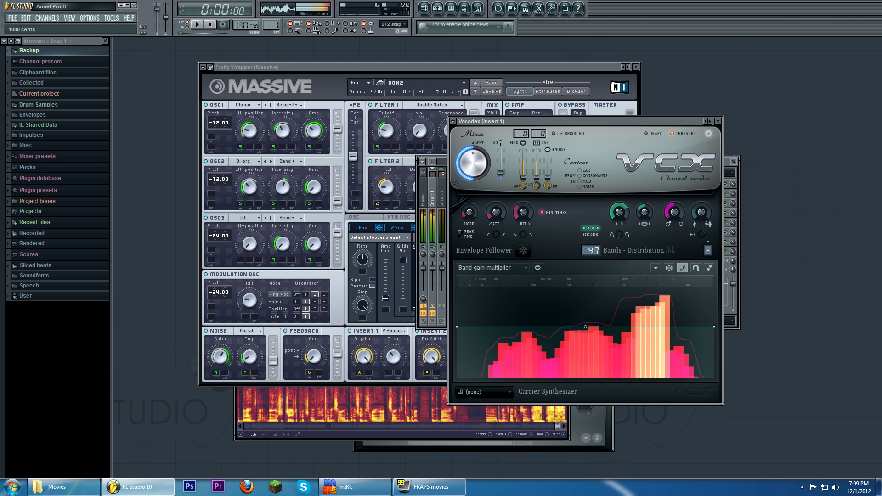
left_click_drag(674, 209, 676, 216)
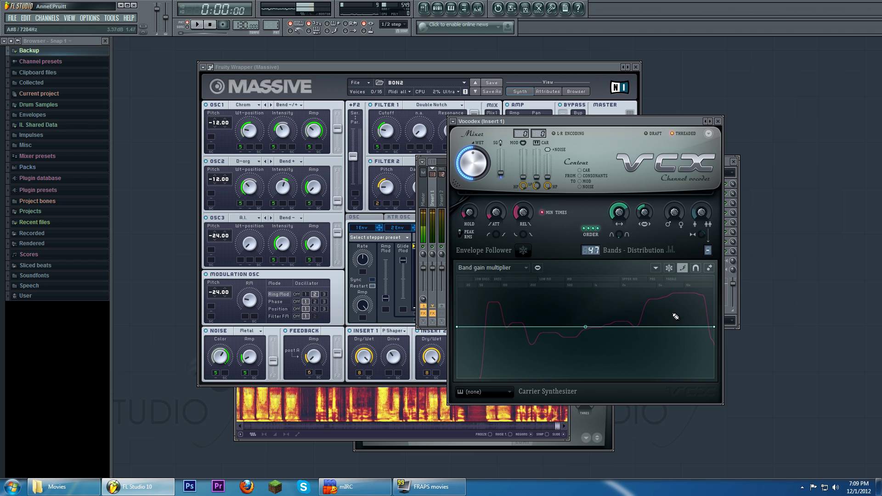
left_click_drag(674, 211, 674, 221)
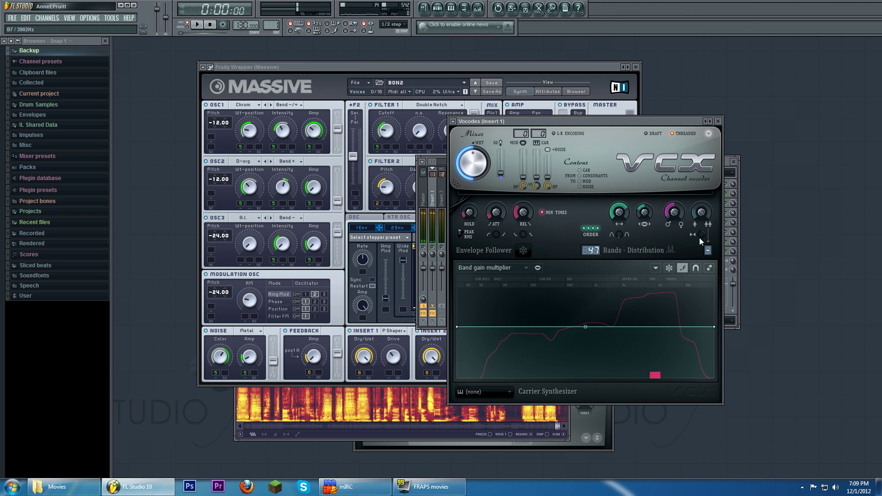
left_click_drag(701, 234, 702, 224)
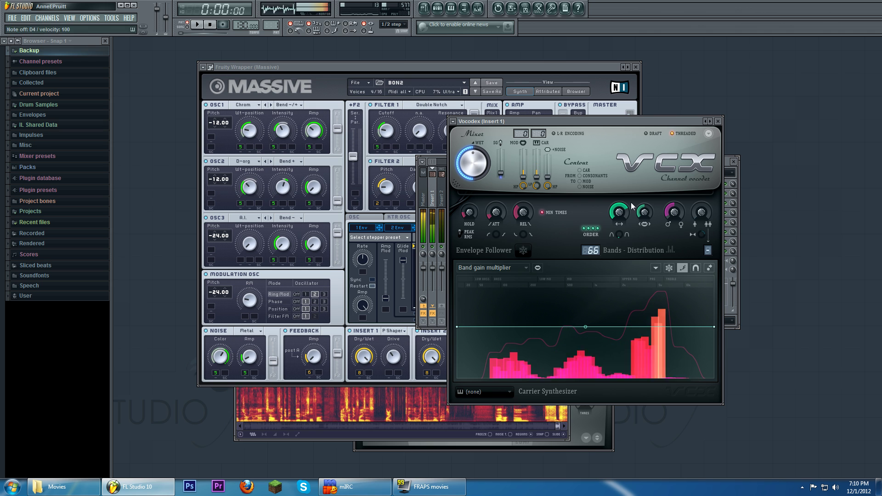
- Turn the Vocodex setting up to 223% and sit the Vocodex window a little higher
left_click_drag(632, 219, 672, 216)
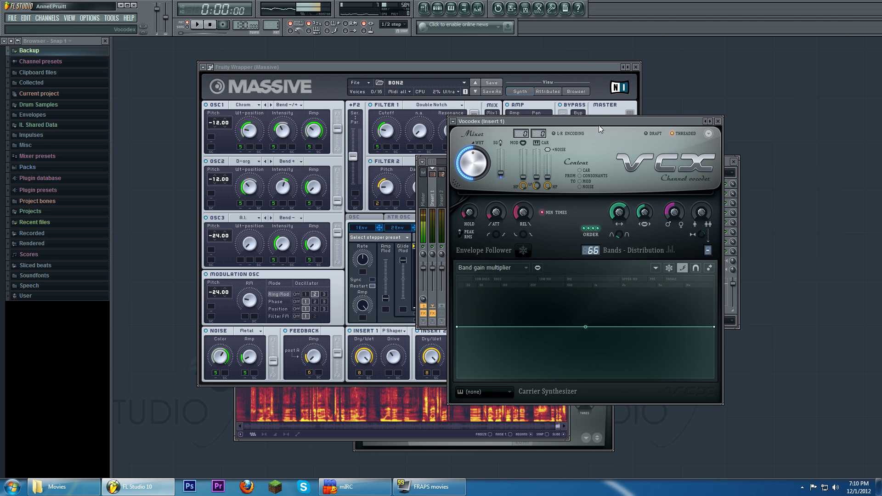
mouse_move(600, 119)
left_mouse_down()
mouse_move(612, 115)
mouse_move(596, 111)
left_mouse_up()
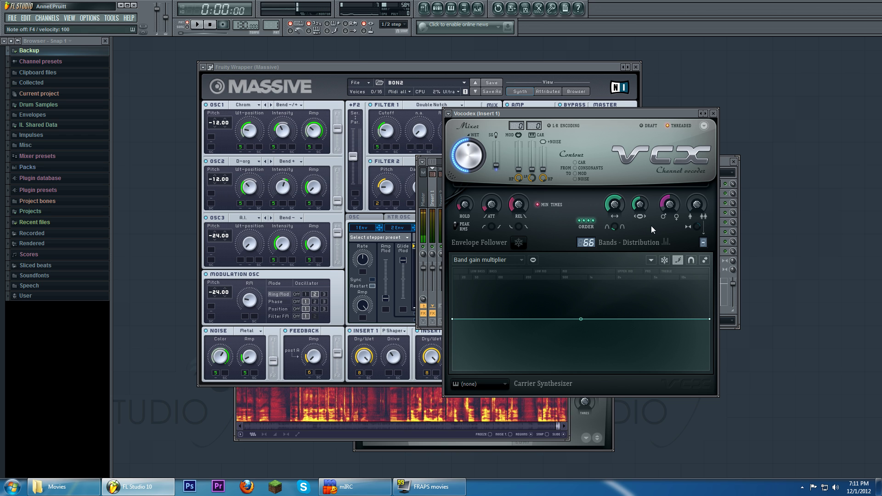
- Audition a note, point the band graph at Modulator pitch shift, and reset pitch shift to +0 cents
key("z")
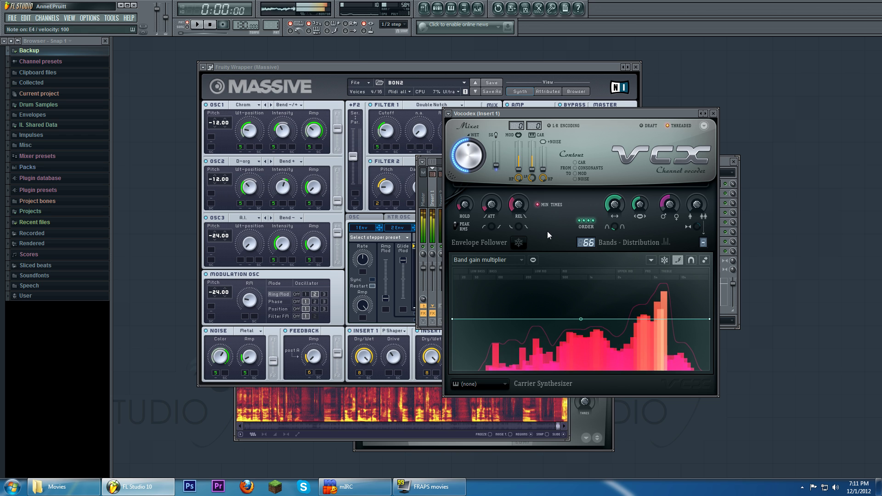
left_click(506, 261)
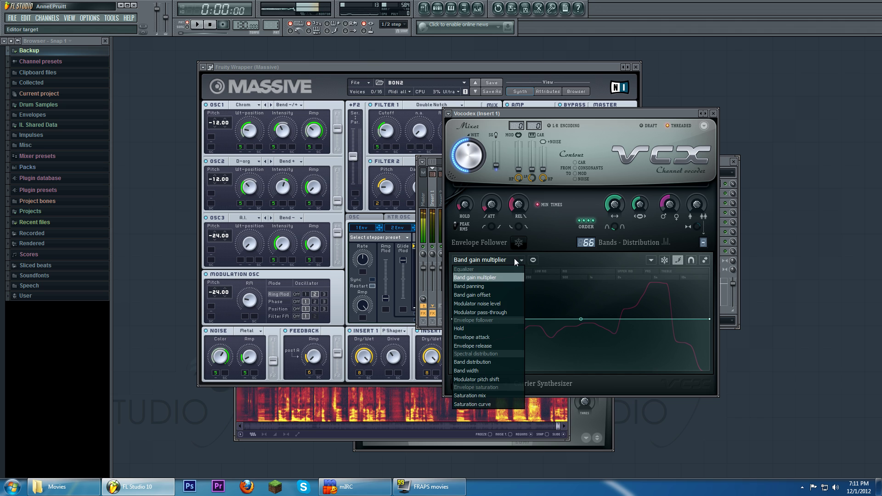
left_click(500, 379)
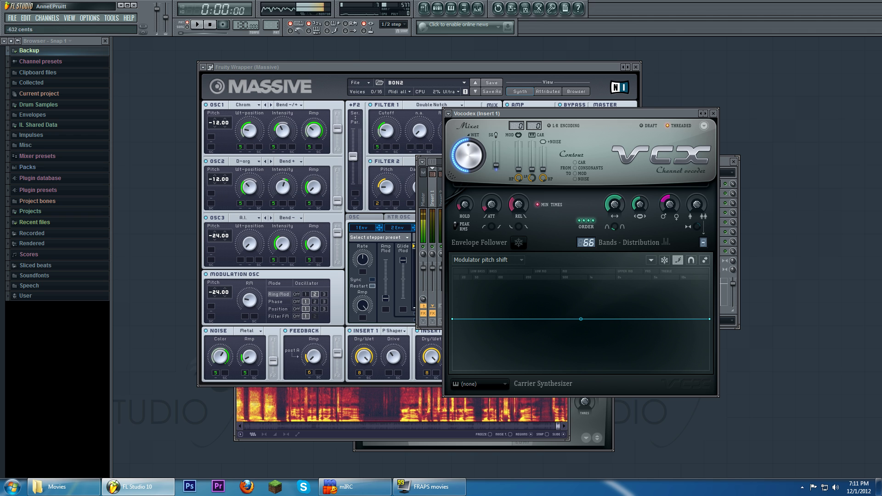
mouse_move(670, 206)
left_mouse_down()
mouse_move(670, 195)
mouse_move(669, 211)
left_mouse_up()
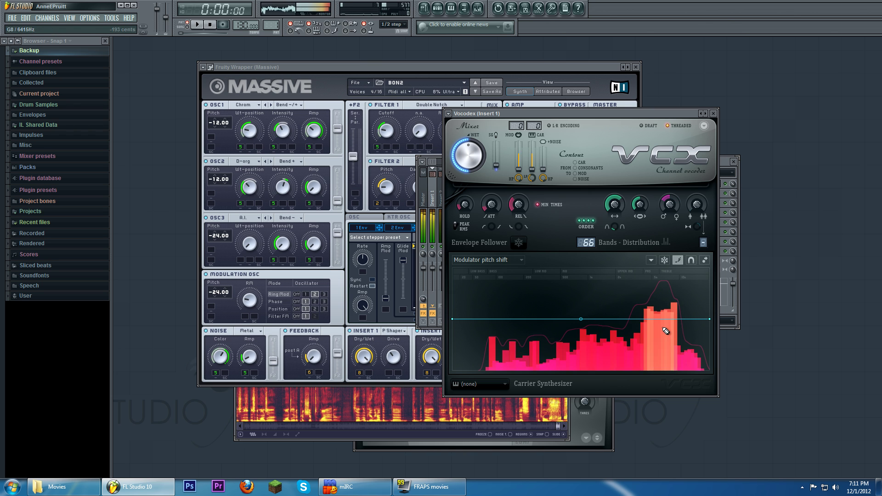
- Hand-draw the per-band pitch shift curve with a middle dip and top rise, smoothing a stray spike
left_click_drag(633, 328, 643, 351)
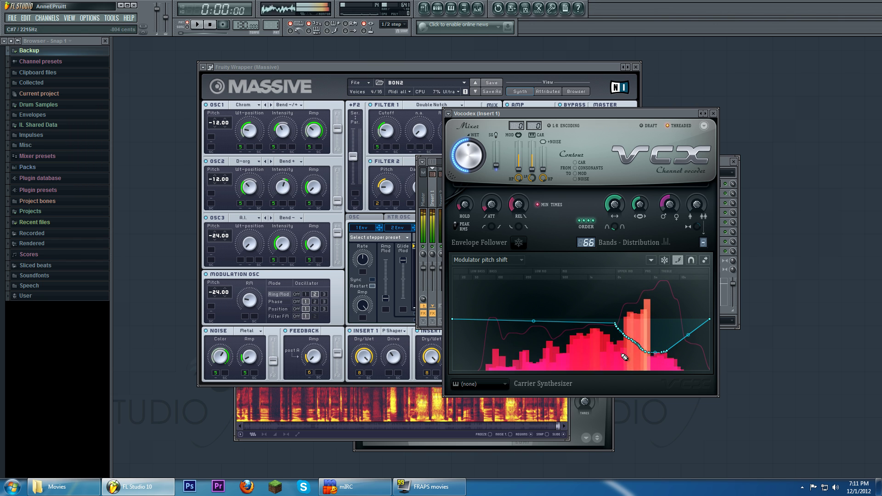
left_click_drag(685, 312, 684, 320)
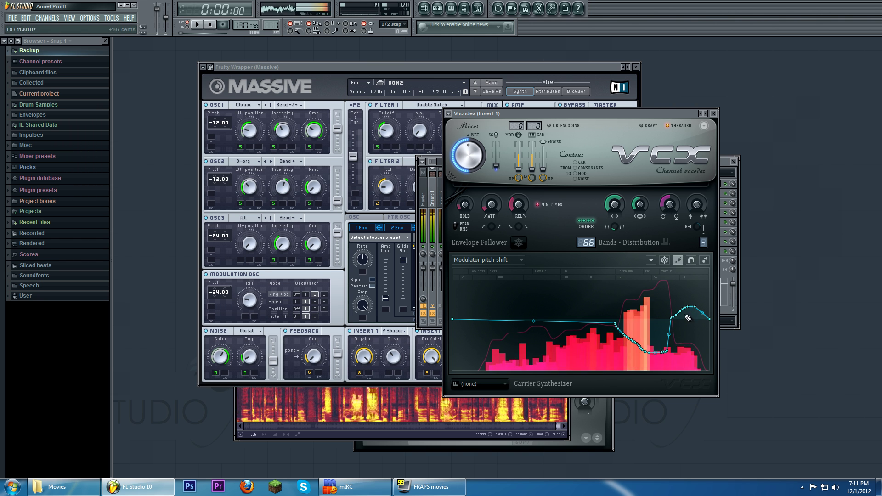
mouse_move(591, 349)
left_mouse_down()
mouse_move(586, 332)
mouse_move(633, 289)
left_mouse_up()
mouse_move(539, 351)
left_mouse_down()
mouse_move(544, 303)
mouse_move(580, 299)
left_mouse_up()
mouse_move(636, 345)
left_mouse_down()
mouse_move(624, 366)
mouse_move(663, 369)
mouse_move(610, 346)
mouse_move(607, 320)
mouse_move(487, 318)
mouse_move(597, 343)
left_mouse_up()
mouse_move(658, 345)
left_mouse_down()
mouse_move(629, 353)
mouse_move(627, 365)
mouse_move(638, 367)
mouse_move(573, 353)
mouse_move(622, 344)
mouse_move(602, 349)
mouse_move(643, 361)
mouse_move(621, 357)
mouse_move(671, 339)
mouse_move(660, 332)
left_mouse_up()
mouse_move(658, 371)
left_mouse_down()
mouse_move(676, 376)
mouse_move(658, 366)
mouse_move(709, 307)
mouse_move(666, 351)
left_mouse_up()
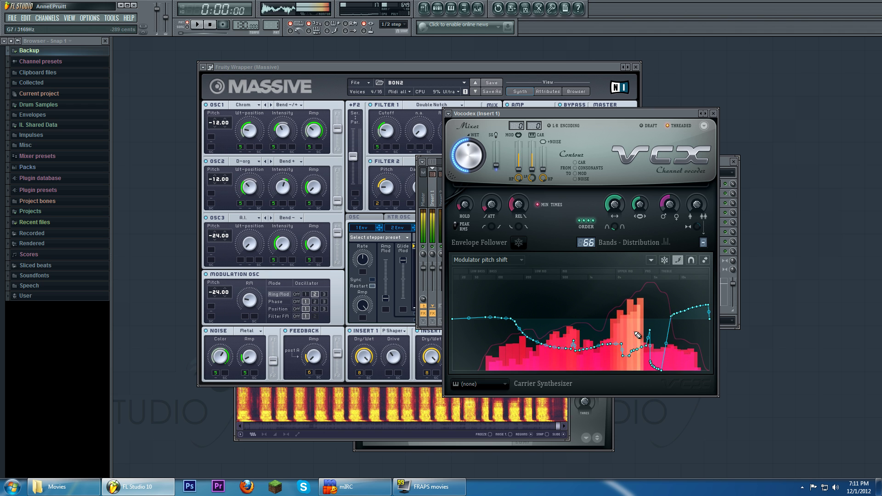
left_click(504, 271)
left_click_drag(504, 271, 516, 323)
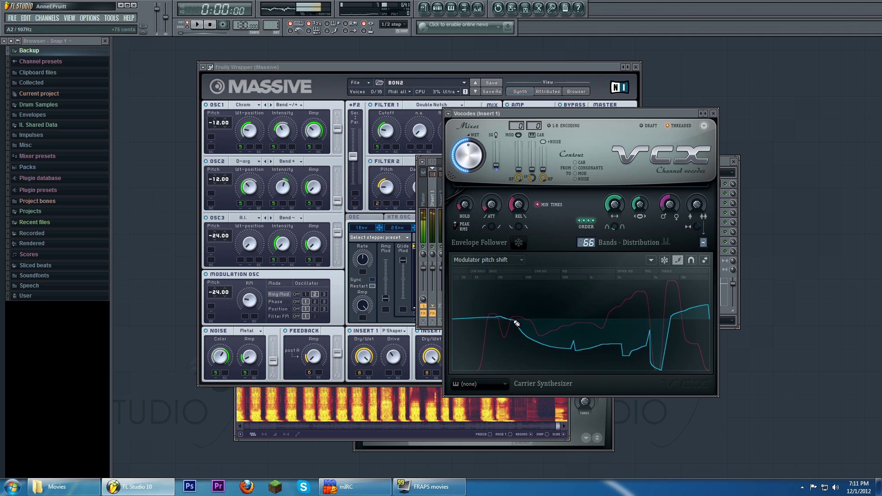
left_click(614, 206)
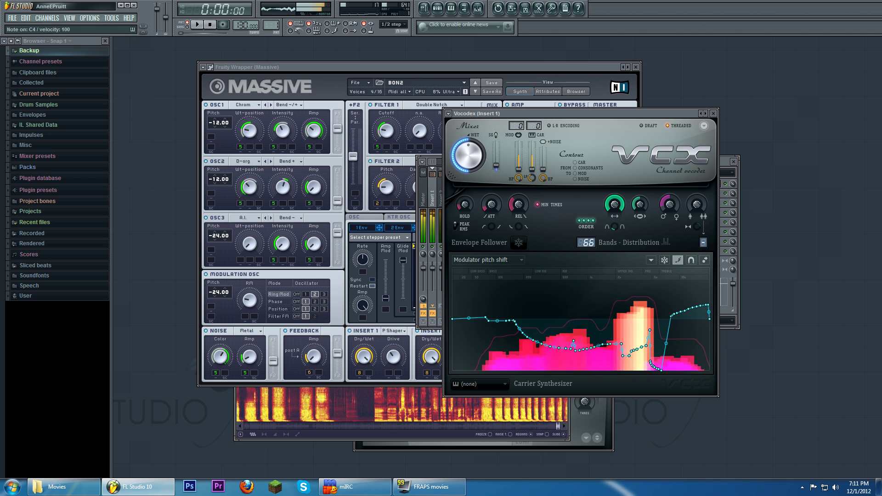
- Switch the graph to Band width and draw a curve peaking in the upper bands, then flattening
left_click(487, 261)
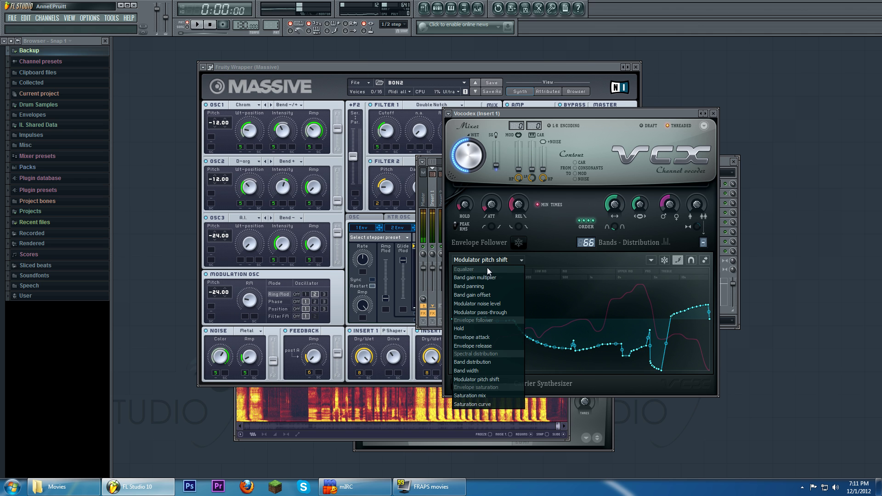
left_click(492, 370)
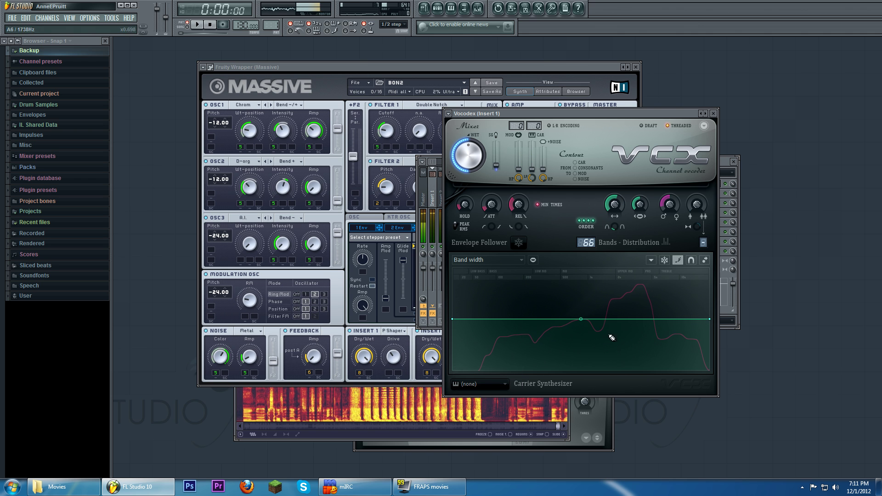
mouse_move(609, 341)
left_mouse_down()
mouse_move(630, 360)
mouse_move(684, 290)
mouse_move(698, 291)
mouse_move(657, 291)
mouse_move(680, 349)
mouse_move(625, 322)
mouse_move(609, 296)
mouse_move(641, 292)
mouse_move(628, 324)
mouse_move(630, 298)
mouse_move(561, 317)
left_mouse_up()
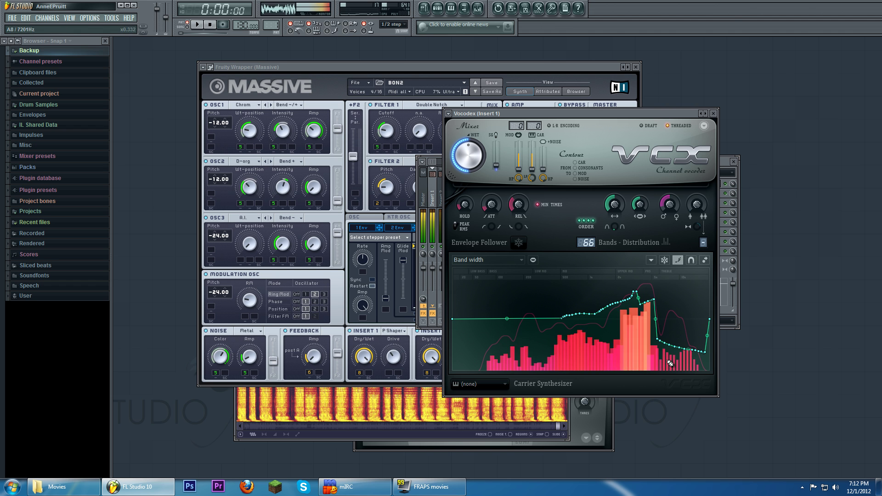
left_click_drag(647, 327, 706, 329)
left_click_drag(646, 316, 645, 302)
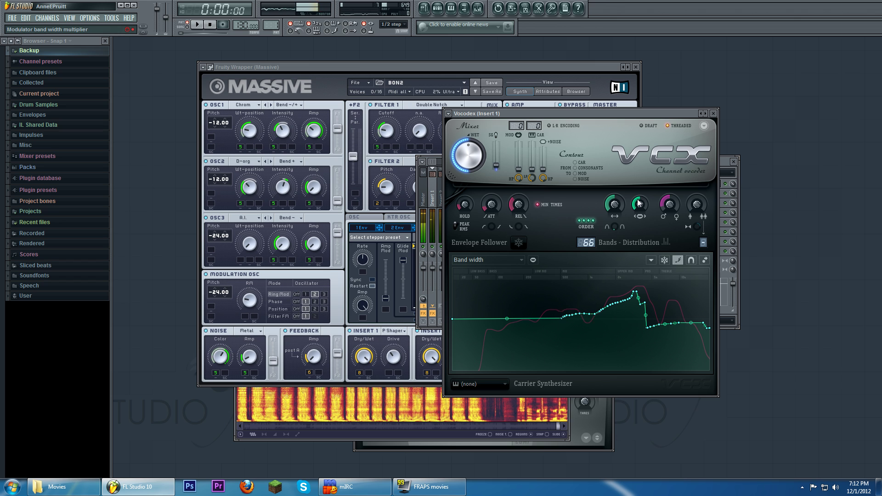
- Scroll the modulator band width multiplier knob down and back up
scroll(638, 203, "down", 3)
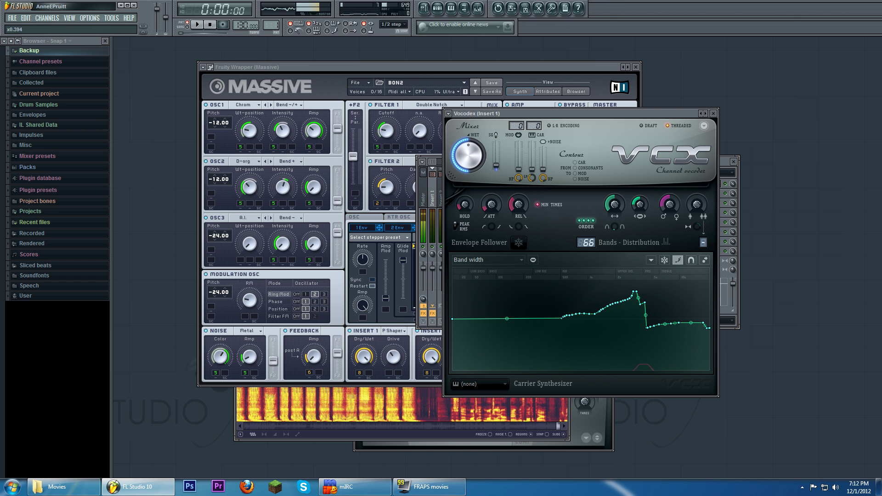
scroll(639, 204, "up", 5)
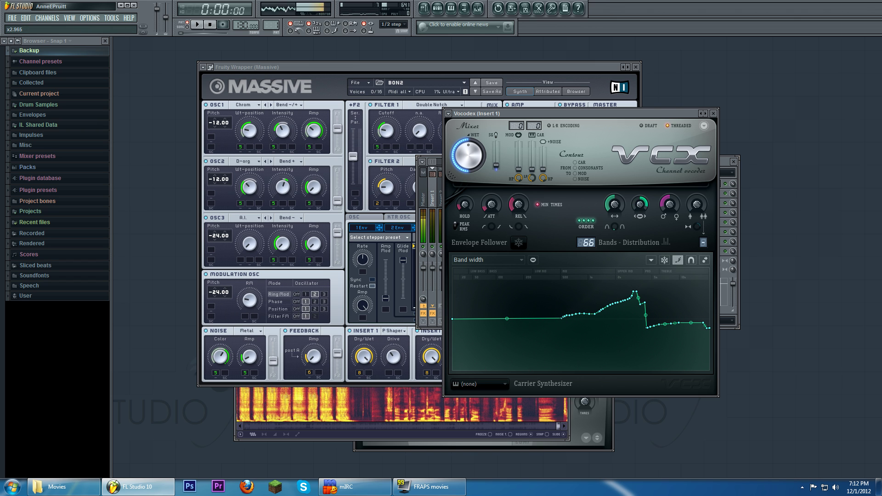
scroll(641, 205, "down", 5)
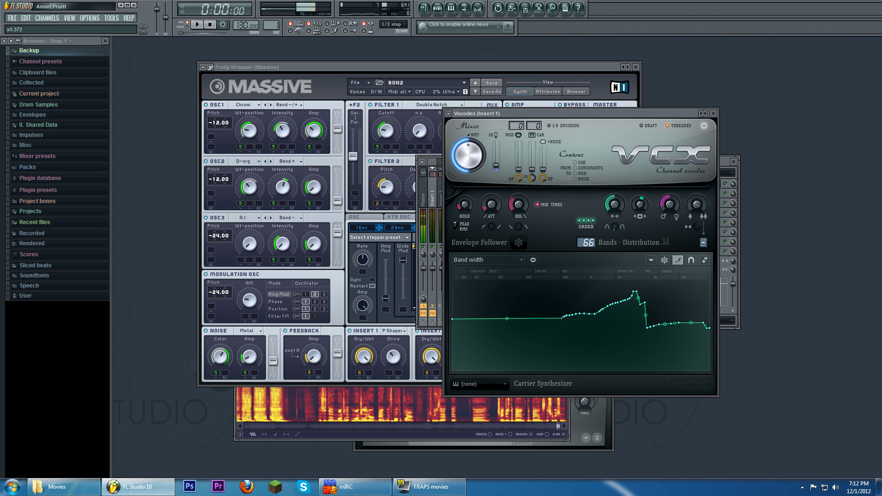
scroll(641, 205, "up", 3)
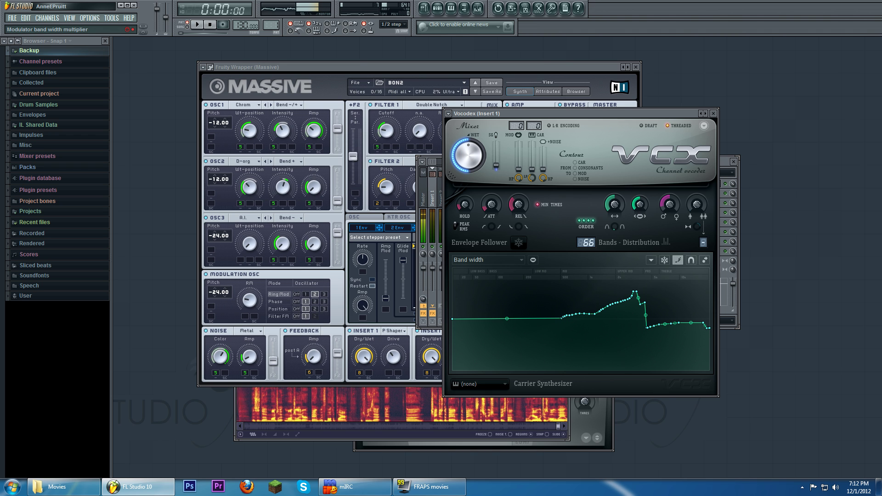
scroll(641, 204, "up", 4)
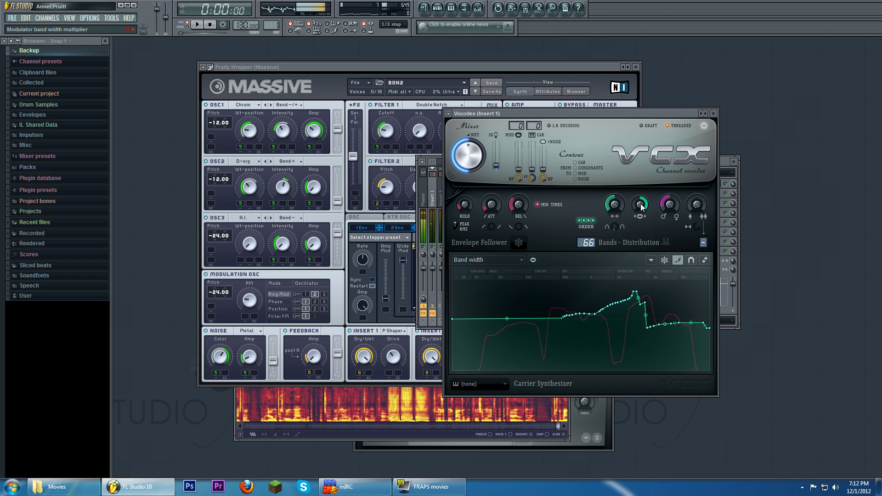
- Lower the modulator band width multiplier to x0.347, audition it, then bring Massive to the front
left_click_drag(641, 207, 645, 208)
key("c")
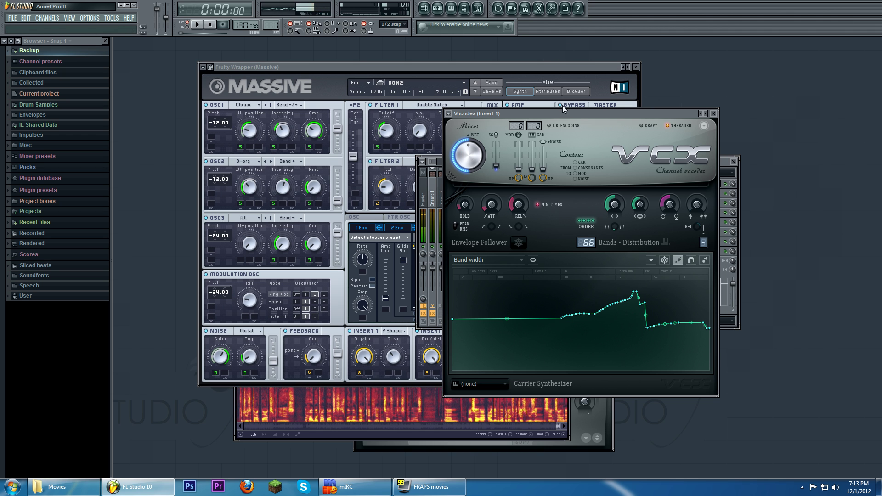
mouse_move(565, 114)
left_mouse_down()
mouse_move(583, 105)
mouse_move(568, 103)
left_mouse_up()
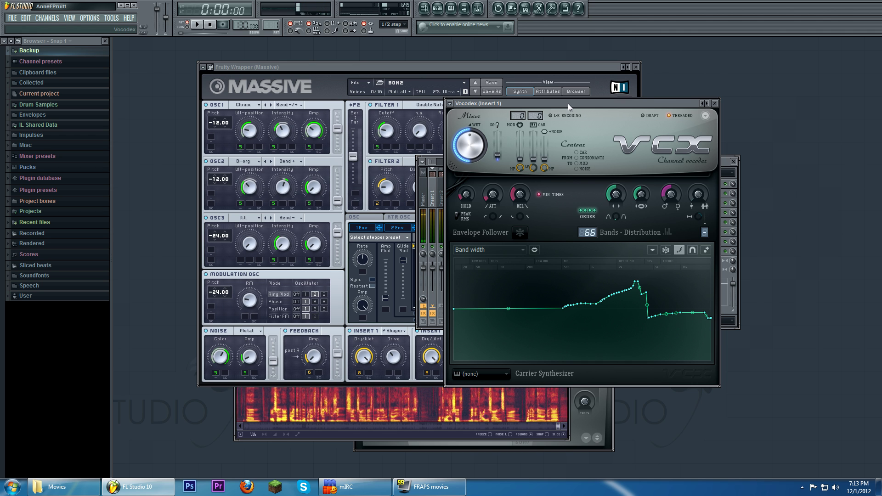
left_click_drag(568, 103, 564, 111)
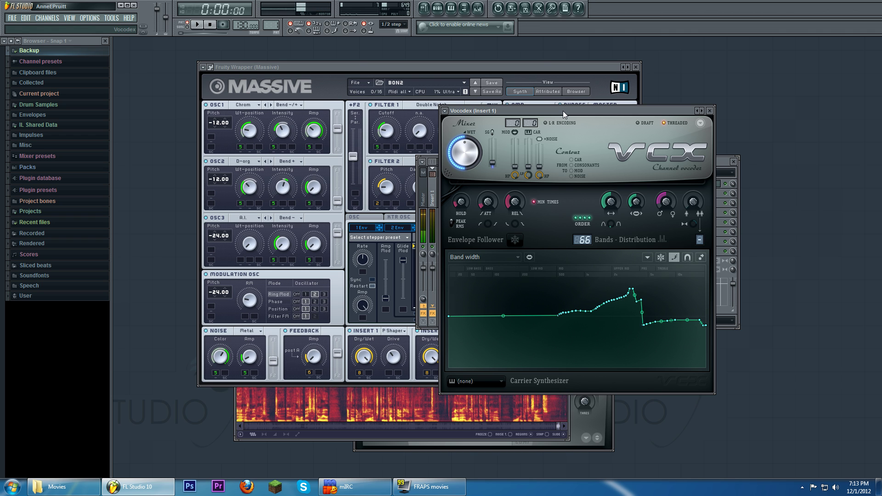
left_click_drag(402, 66, 433, 101)
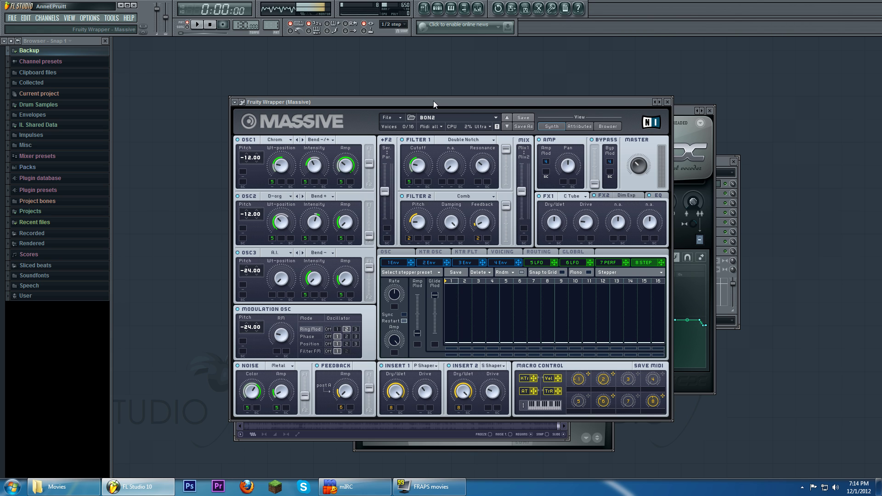
- Dismiss Massive's OSC1 wavetable list unchanged, move Massive up-left, and raise the Edison (Master) window
left_click(284, 140)
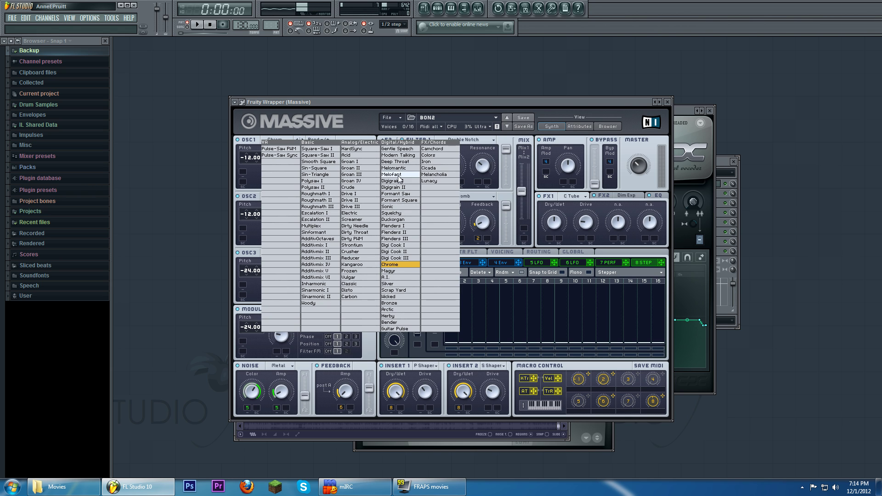
left_click(354, 117)
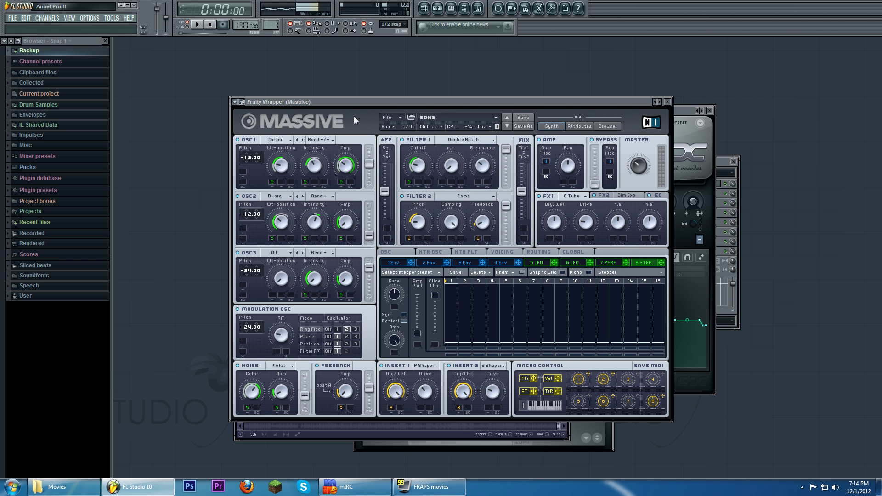
left_click_drag(354, 101, 311, 77)
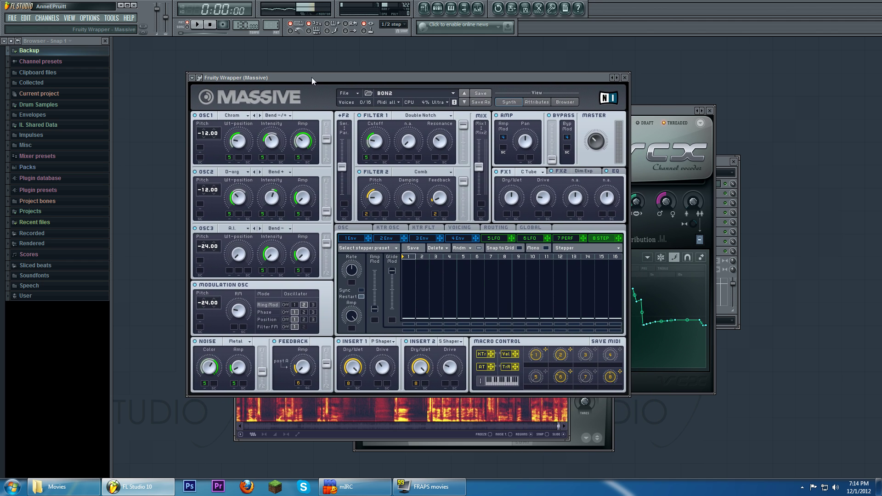
left_click(568, 439)
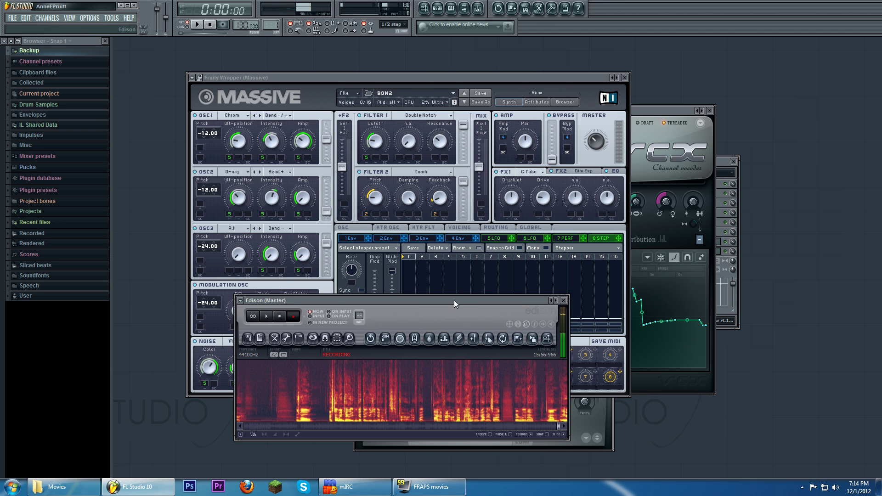